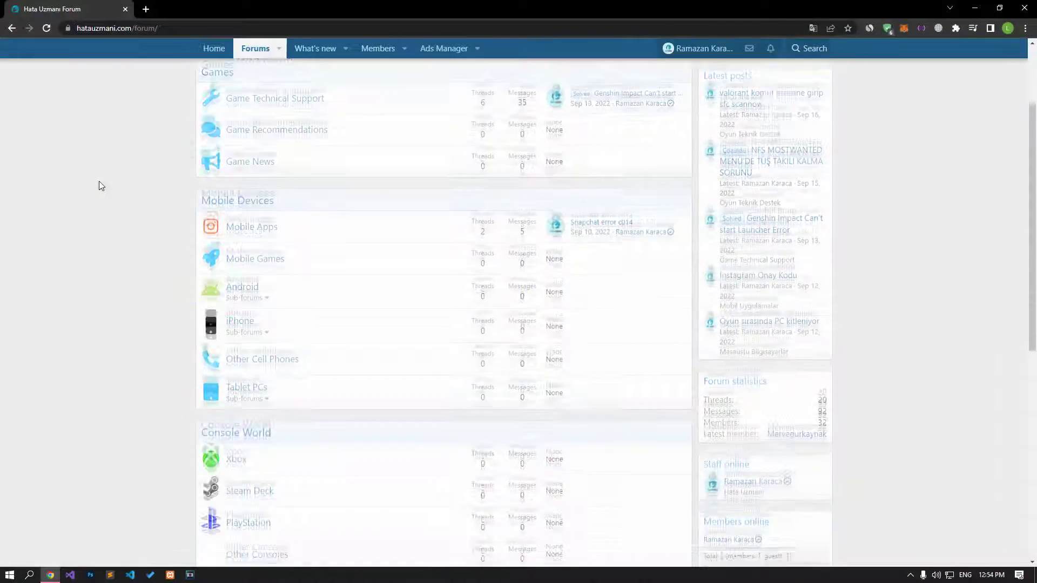
- Start posting a new thread from the main page of the Hata Uzmanı Forum
scroll(98, 183, up, 15)
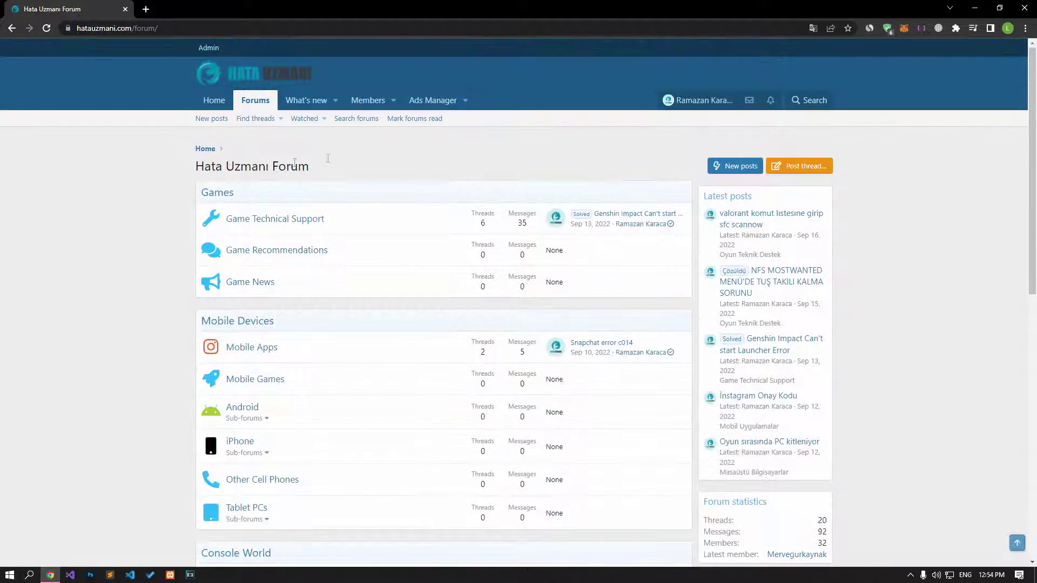
click(823, 167)
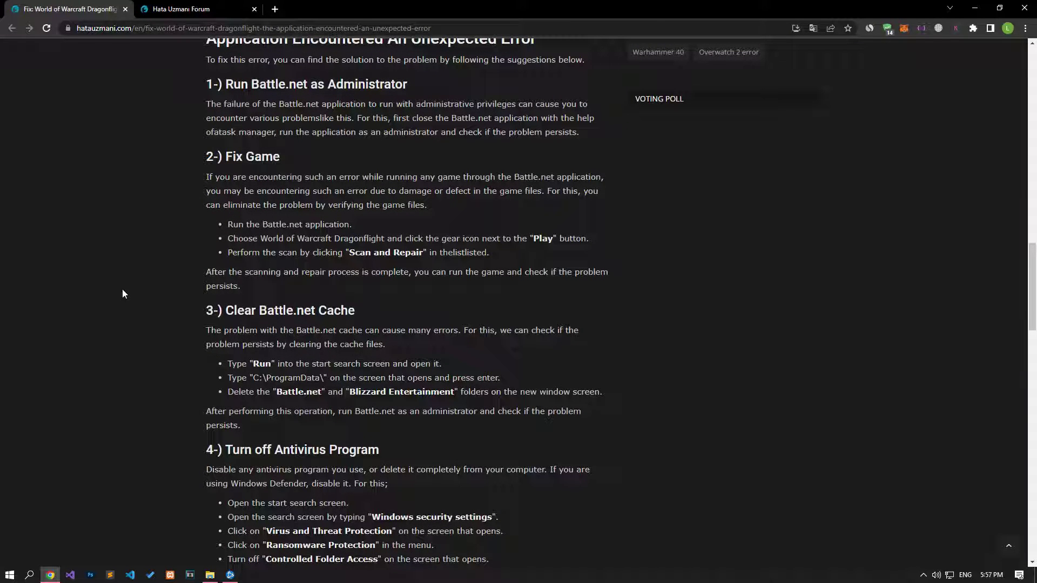
- Open Task Manager, select the Battle.net app among the running apps, and close Task Manager without ending it
right_click(262, 574)
click(286, 517)
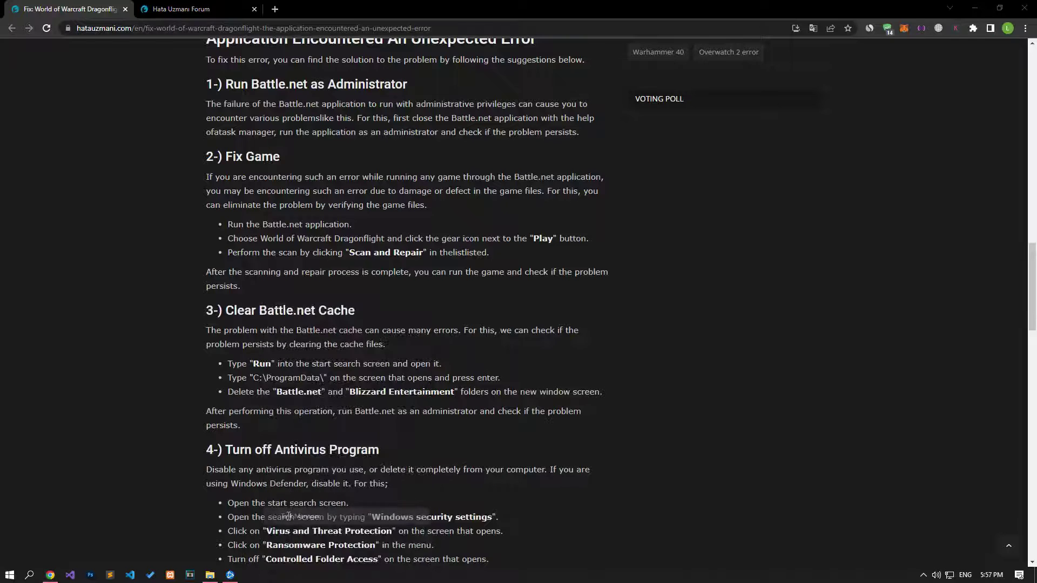
click(602, 179)
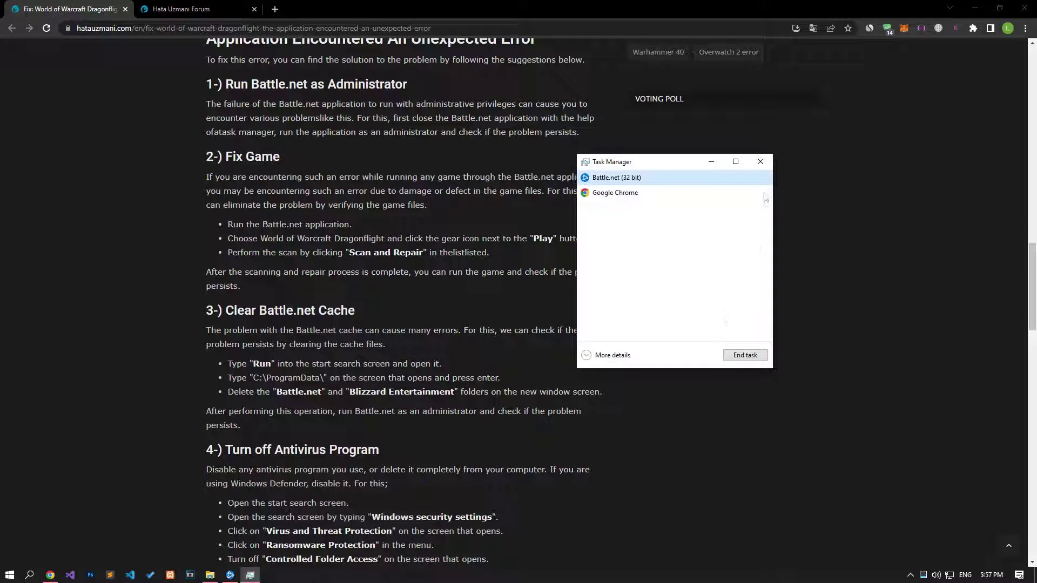
click(759, 161)
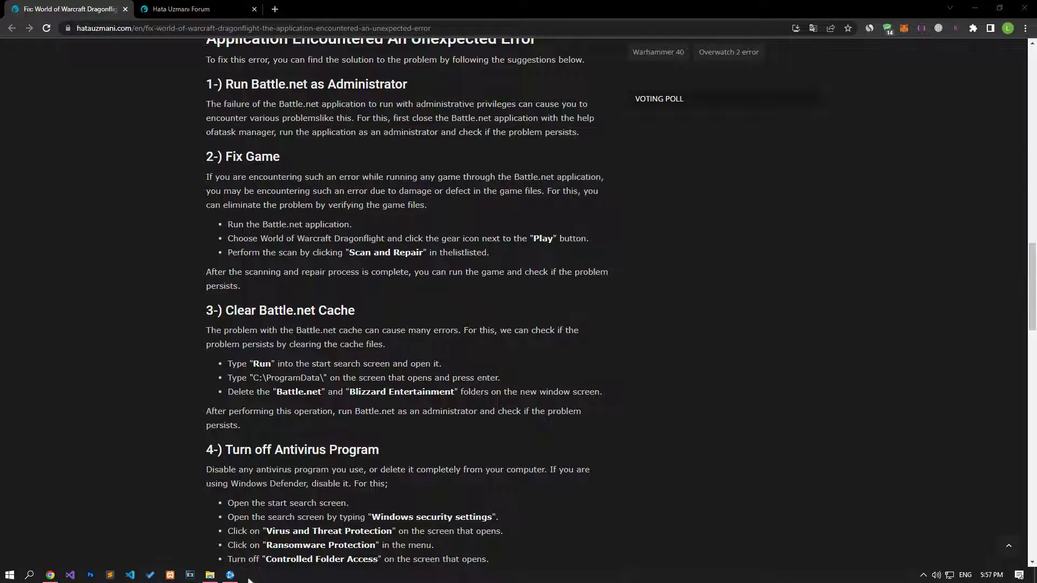
- Show the Run as administrator option for the Battle.net shortcut in New folder (3), then return to the article
click(209, 575)
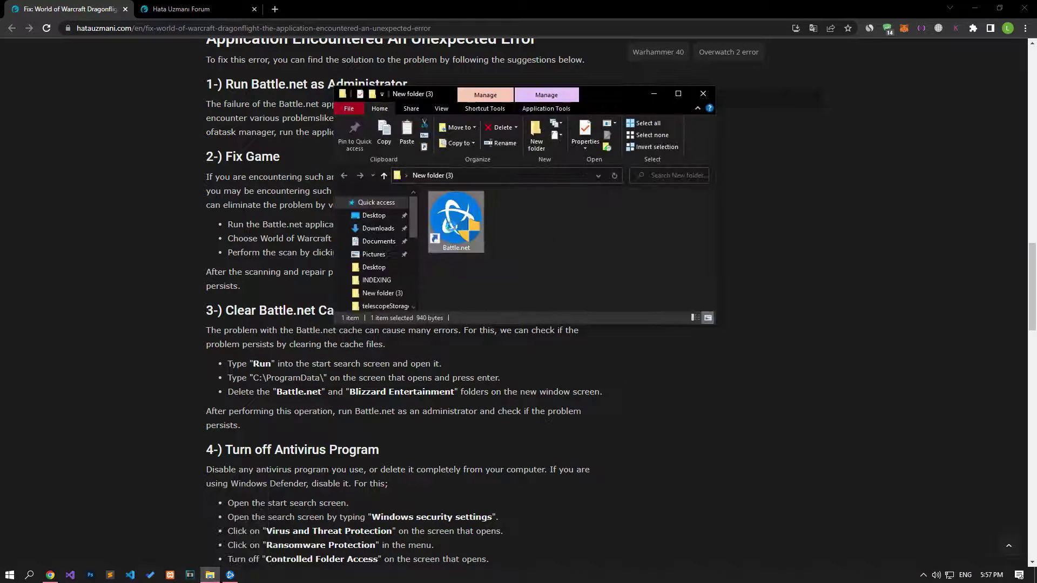
right_click(452, 221)
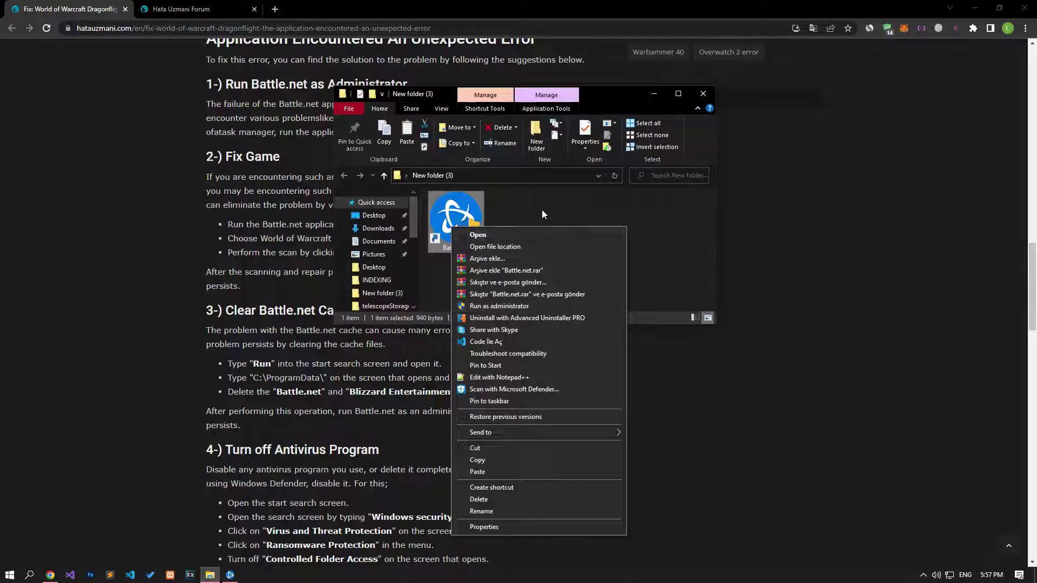
click(505, 216)
click(193, 276)
- Switch from the article's Fix Game section to Battle.net and open the game options for Overwatch 2
scroll(193, 276, down, 1)
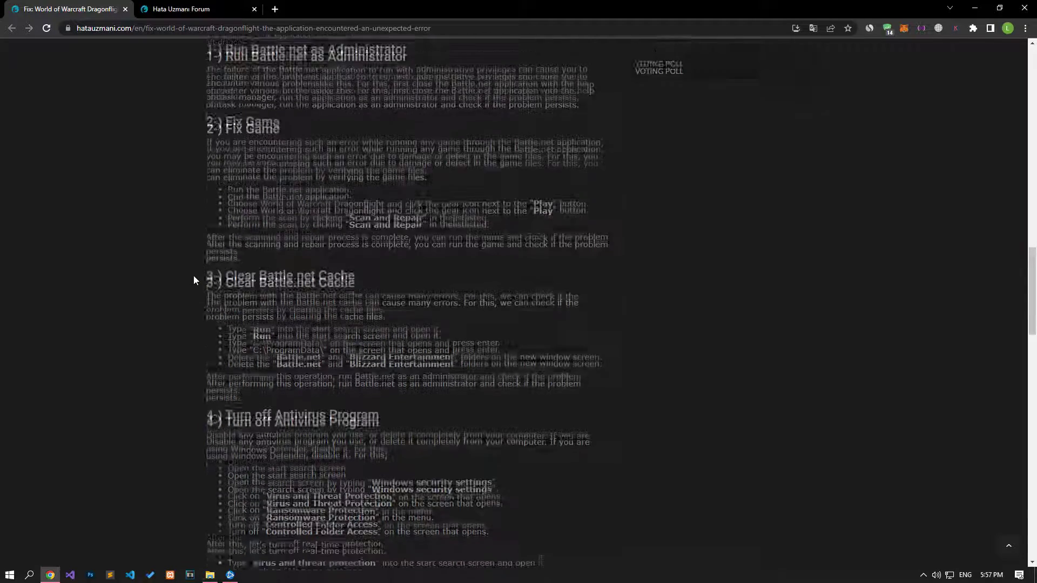
scroll(193, 275, down, 1)
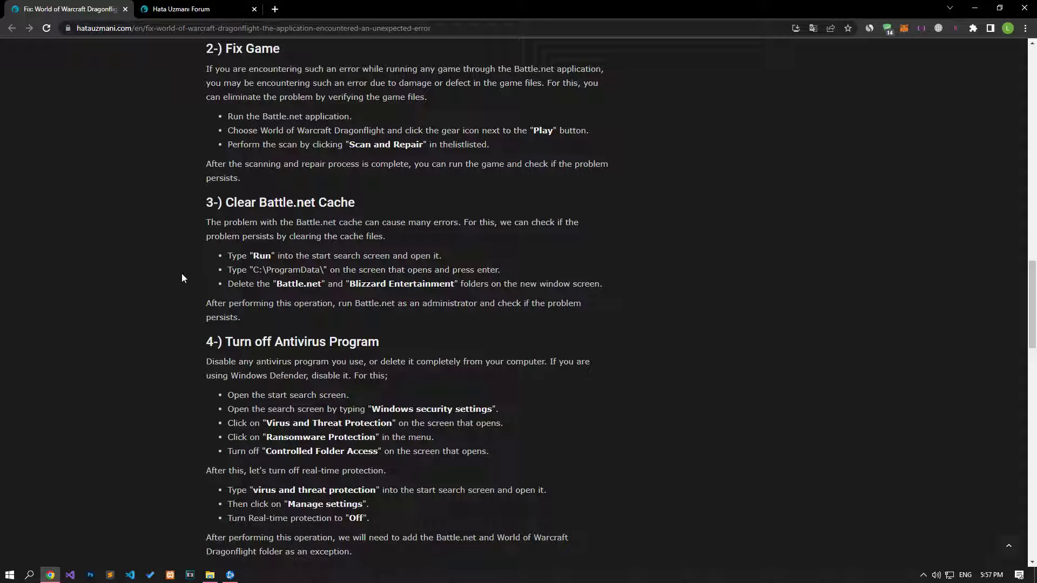
click(226, 576)
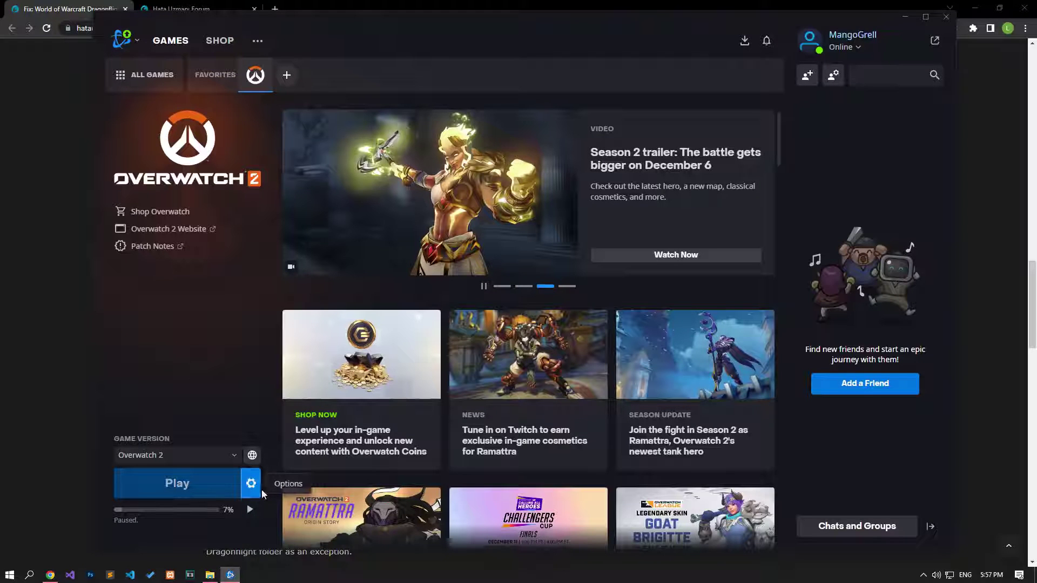
click(251, 484)
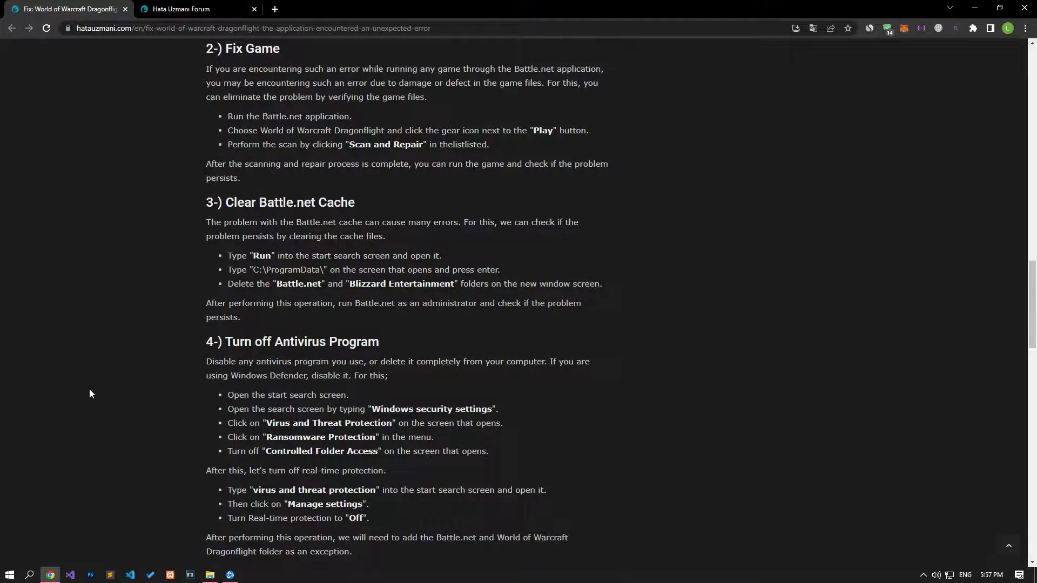
- End the Battle.net (32 bit) task with Task Manager and close Task Manager
scroll(90, 389, down, 2)
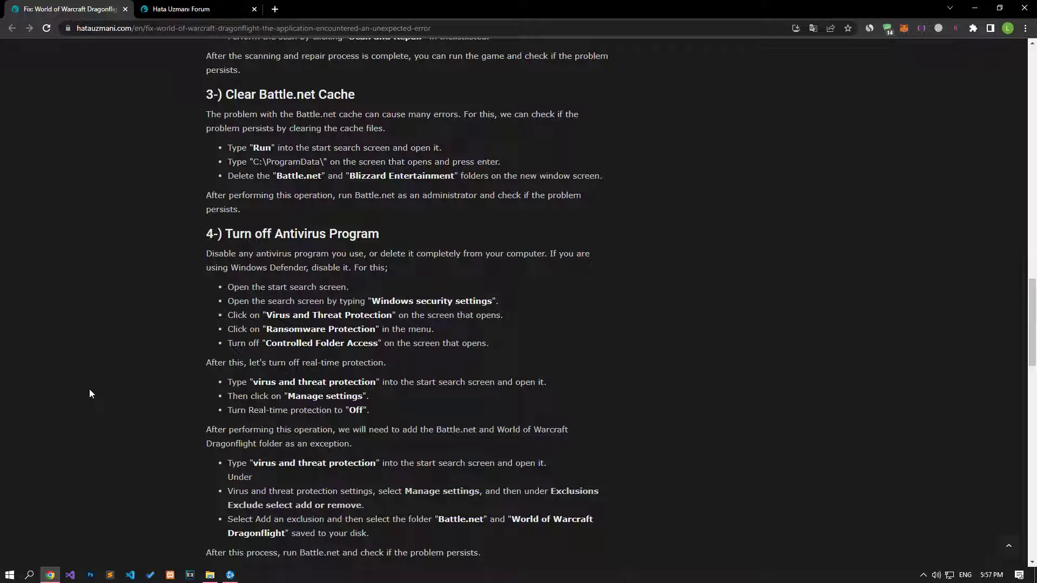
right_click(405, 573)
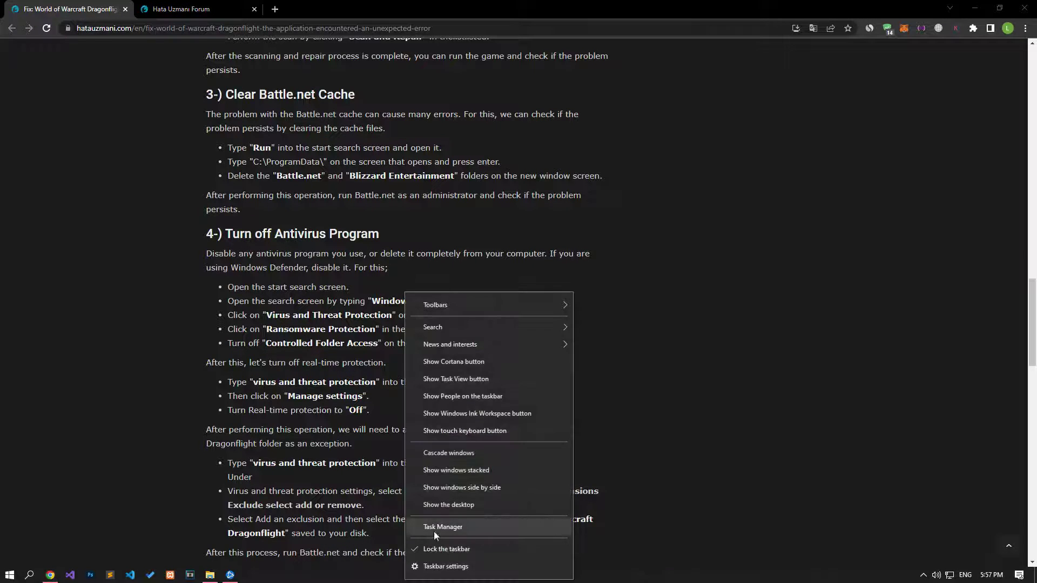
click(433, 530)
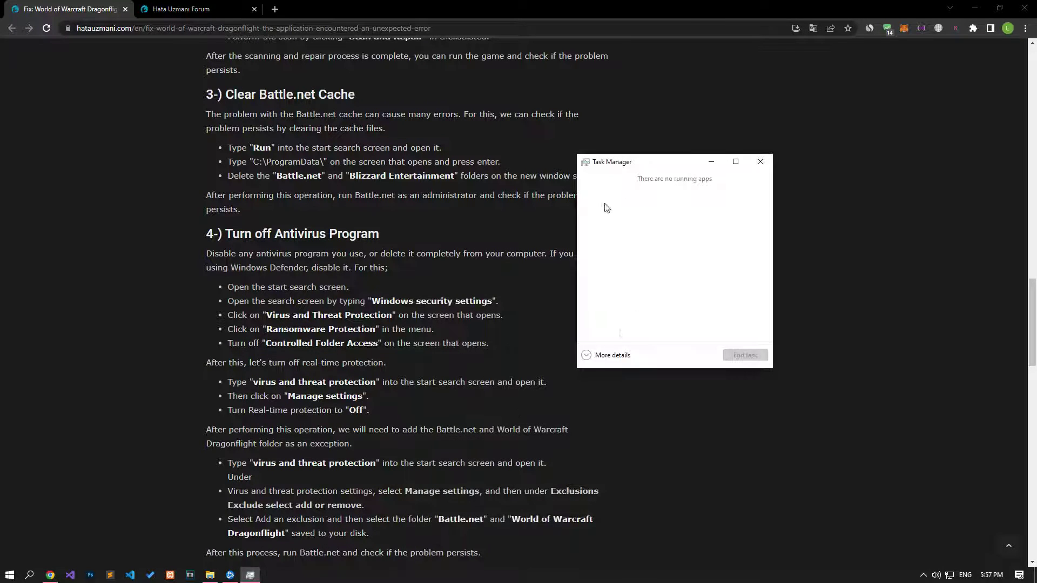
click(593, 179)
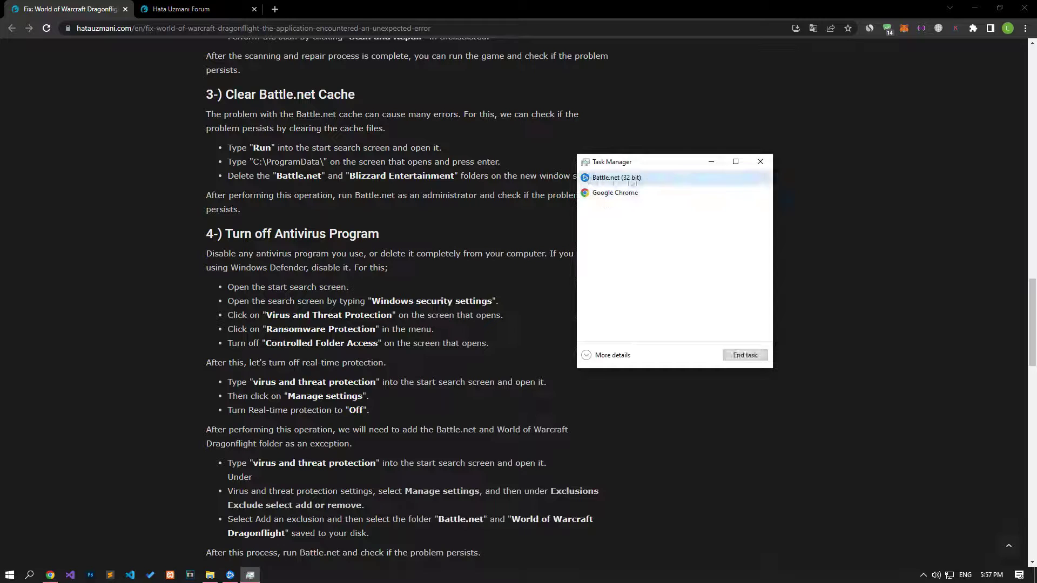
click(744, 355)
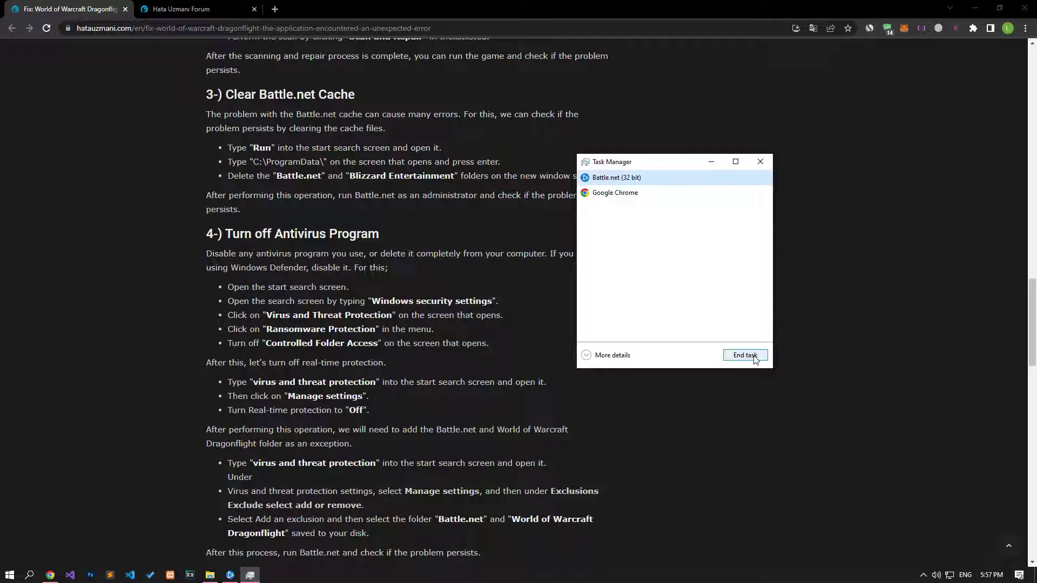
click(760, 162)
- Open the C:\ProgramData\ folder through Run, using the path copied from the article's Clear Battle.net Cache section
click(10, 574)
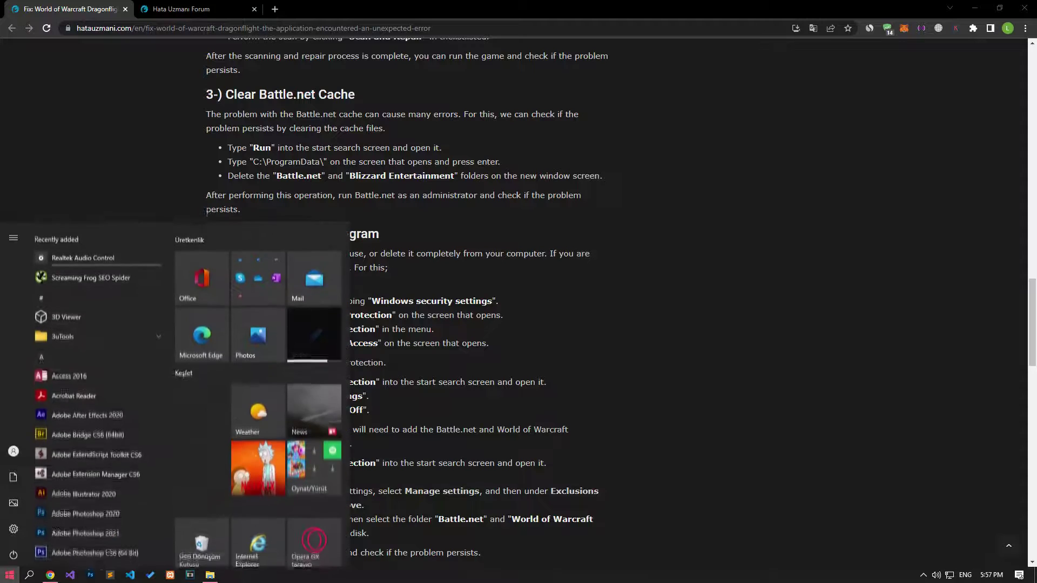
text(run)
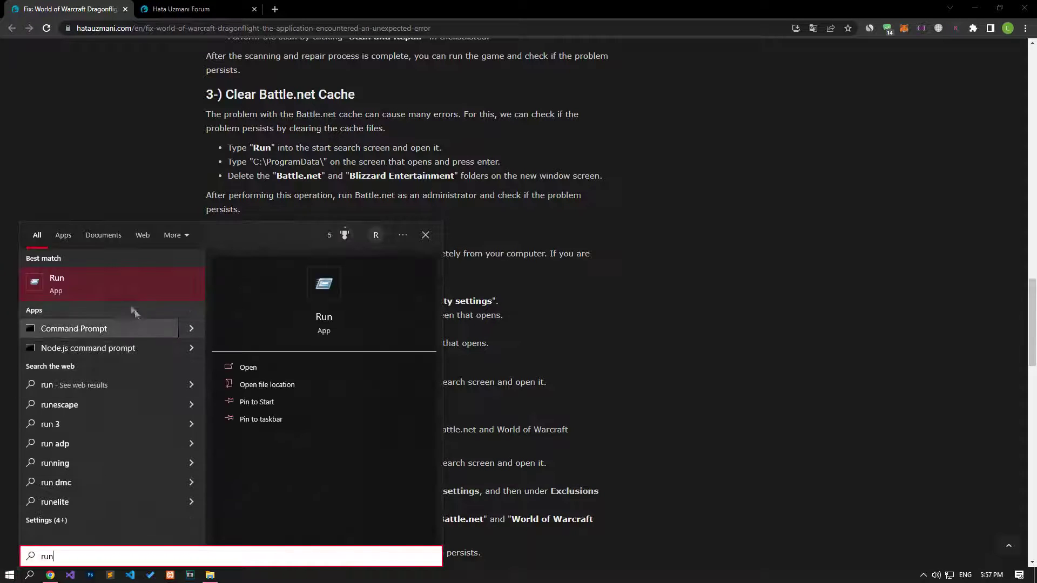
click(121, 292)
drag(254, 161, 325, 161)
right_click(324, 160)
click(338, 165)
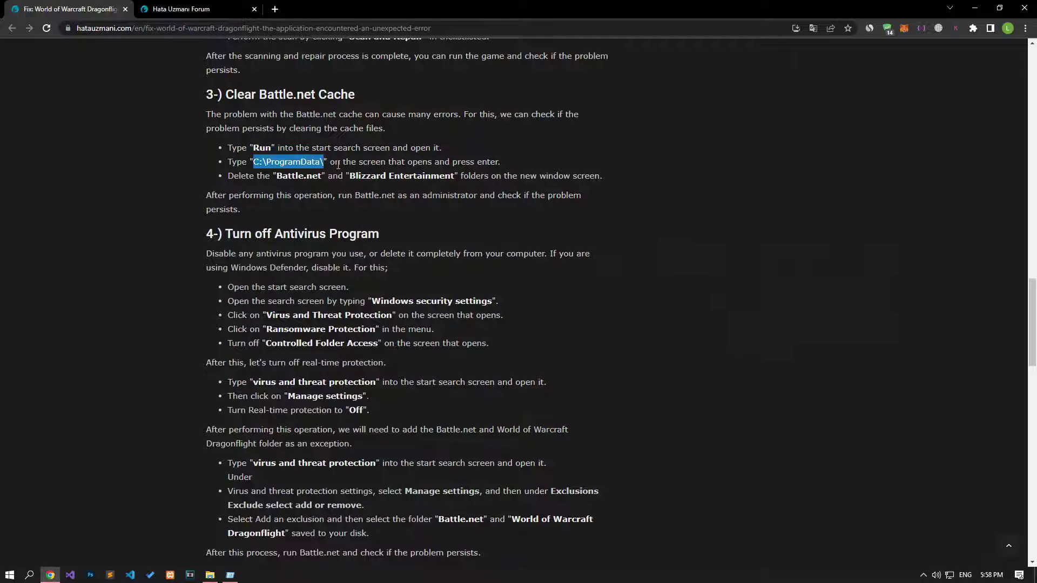
key(alt+Tab)
key(ctrl+v)
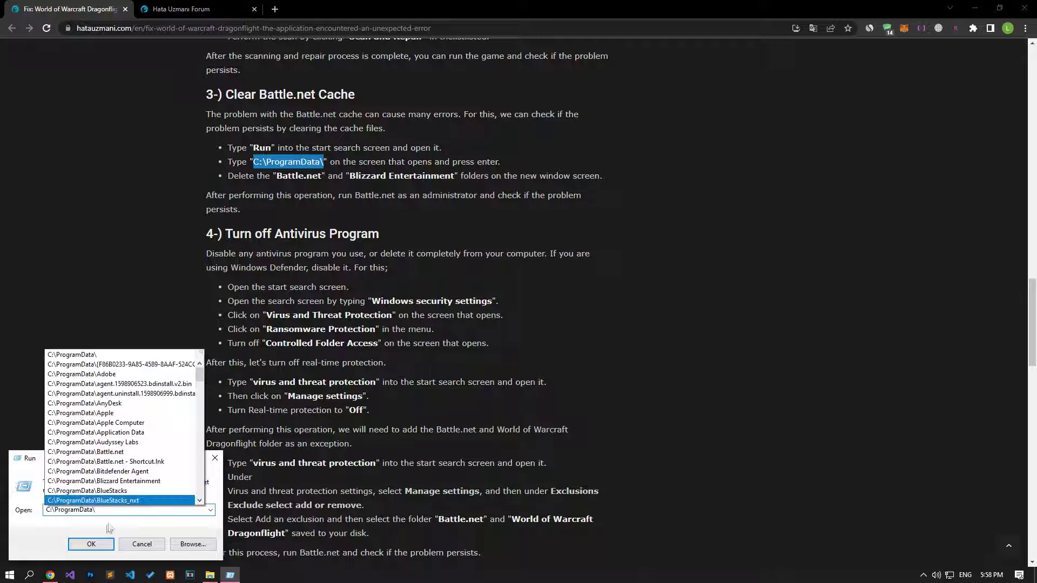
click(91, 544)
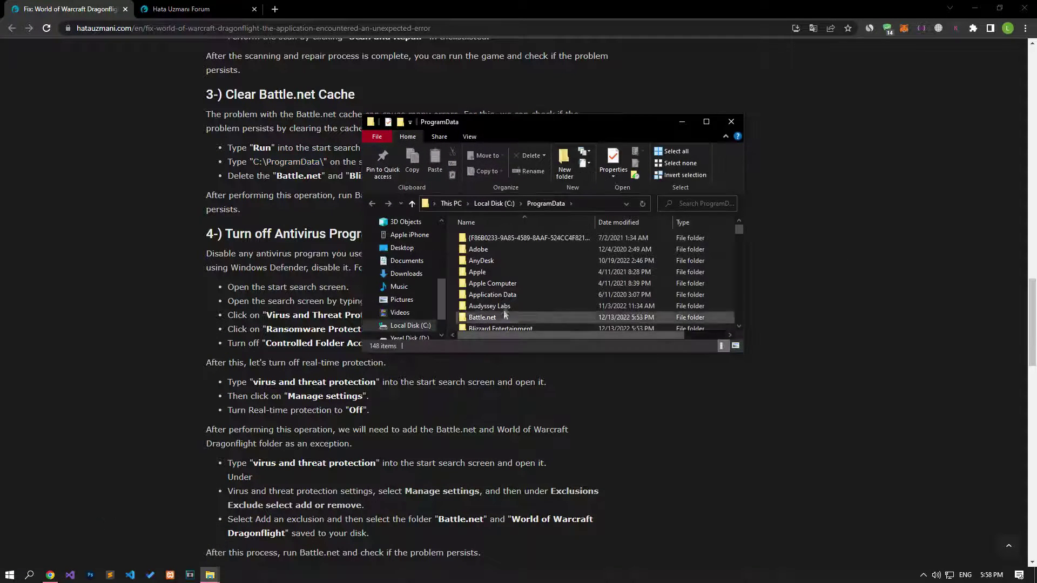
- Delete the Battle.net and Blizzard Entertainment folders from ProgramData
scroll(486, 316, down, 3)
scroll(496, 314, up, 2)
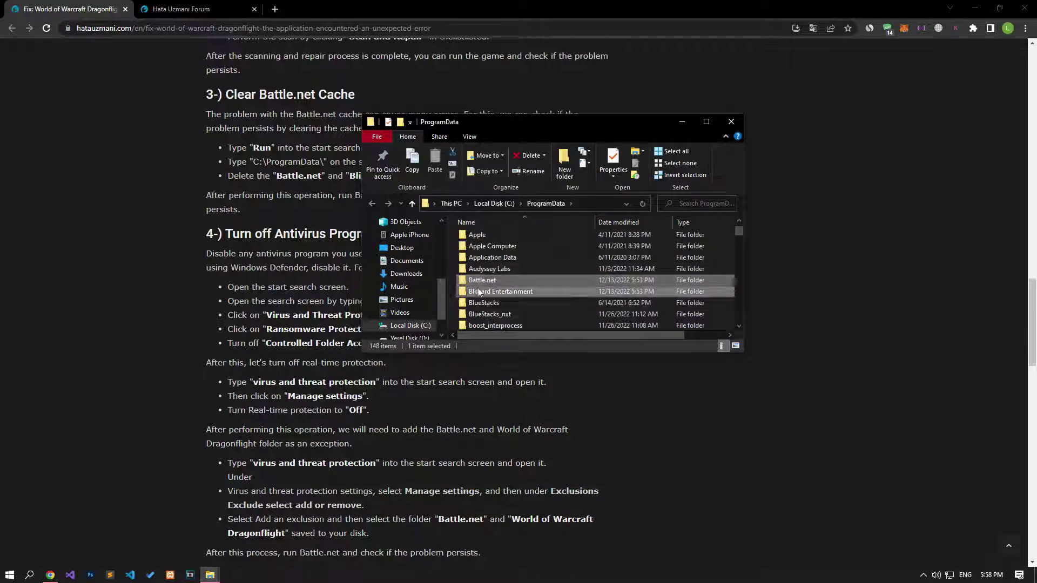
ctrl+click(480, 290)
right_click(480, 287)
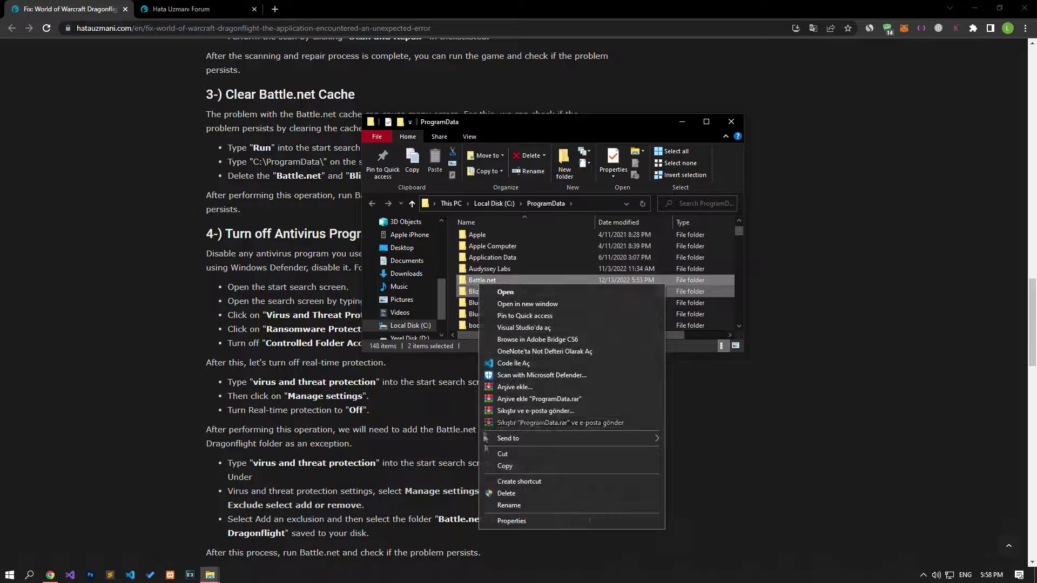
click(526, 494)
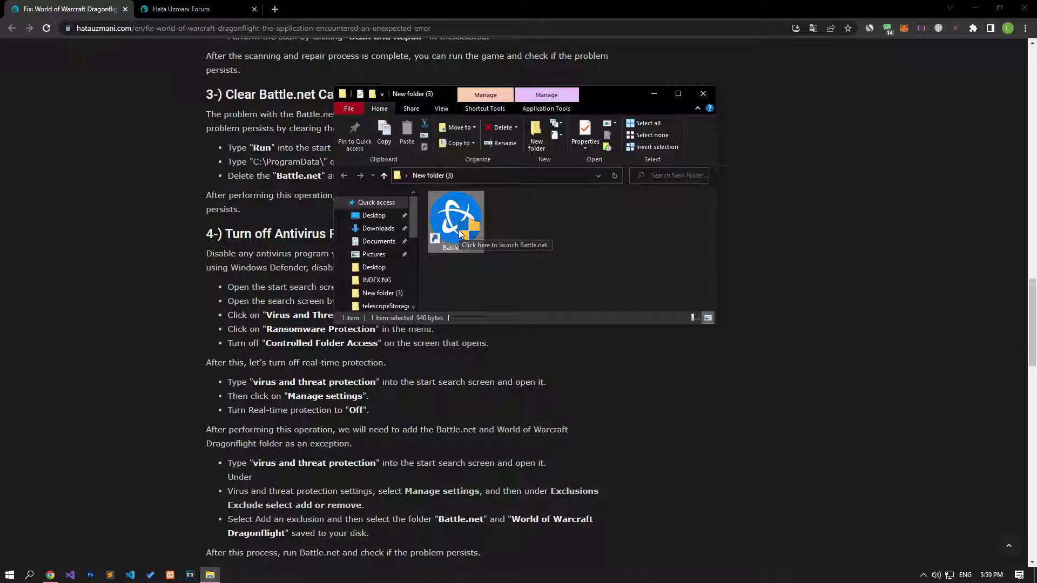
- Search Windows for "virus", open Virus & threat protection, and go to its manageable protection settings
click(157, 256)
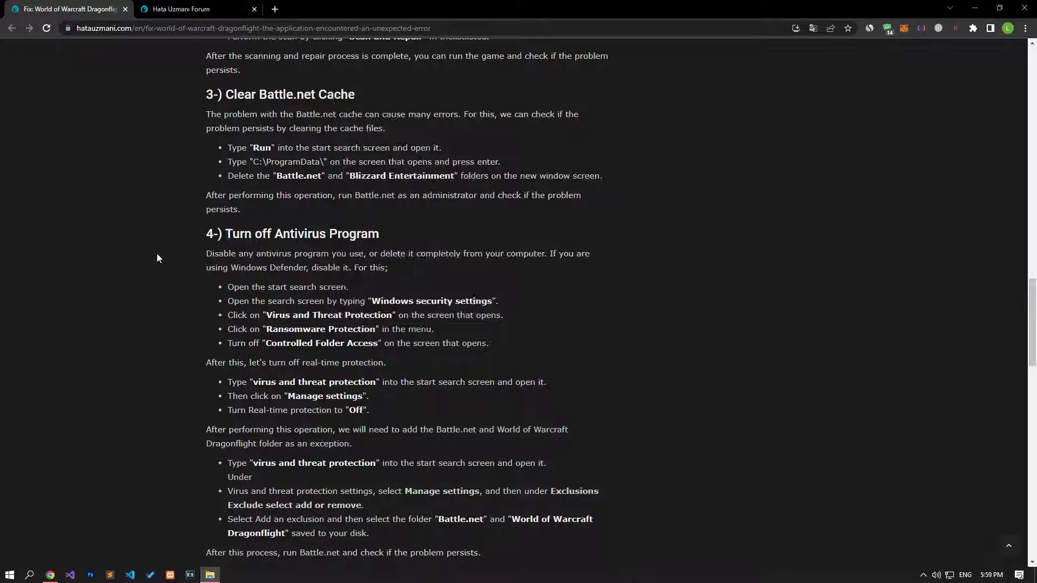
scroll(157, 258, down, 2)
scroll(158, 258, down, 1)
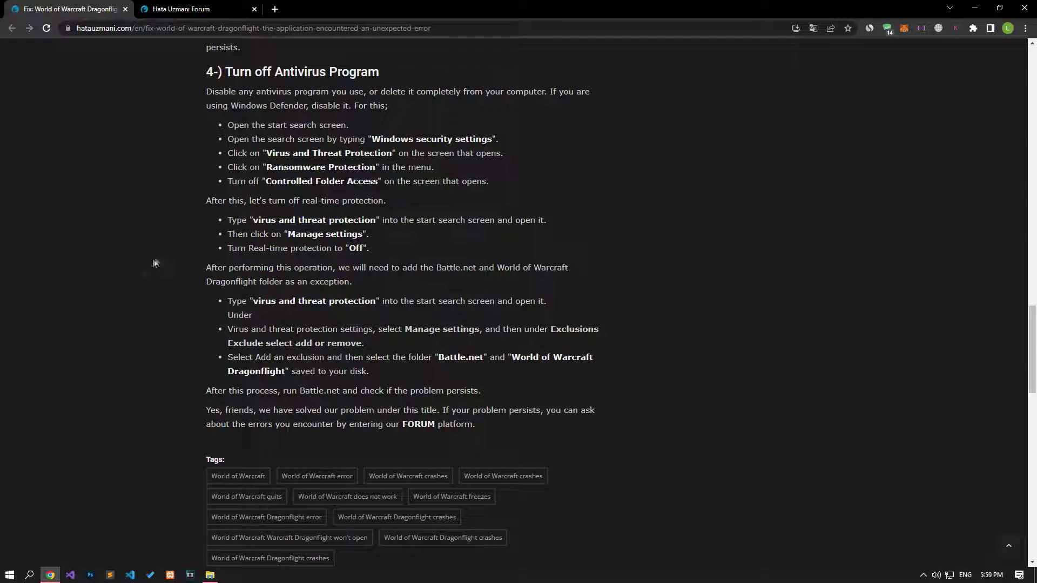
click(3, 577)
text(virus)
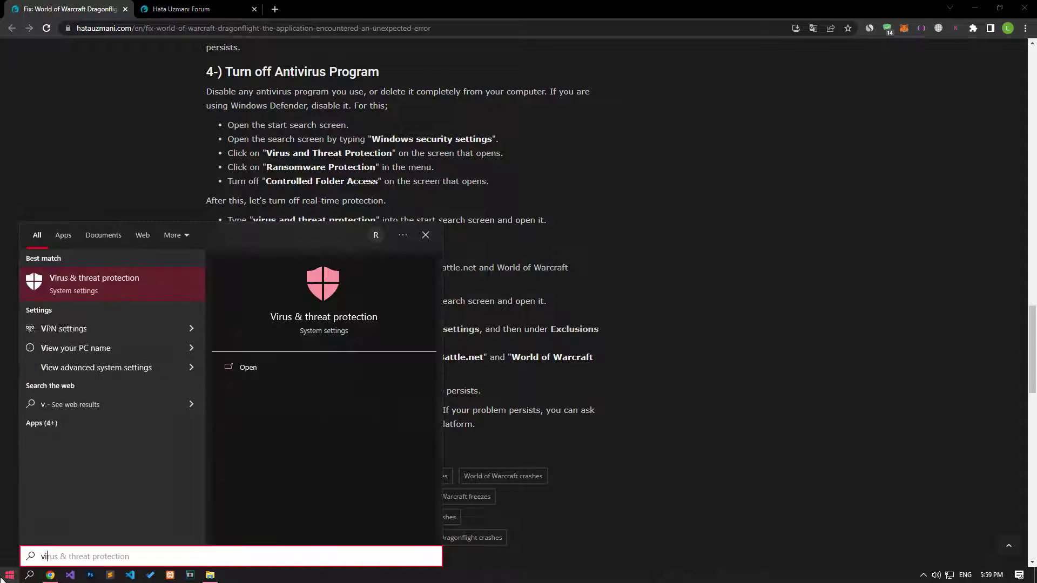
click(106, 280)
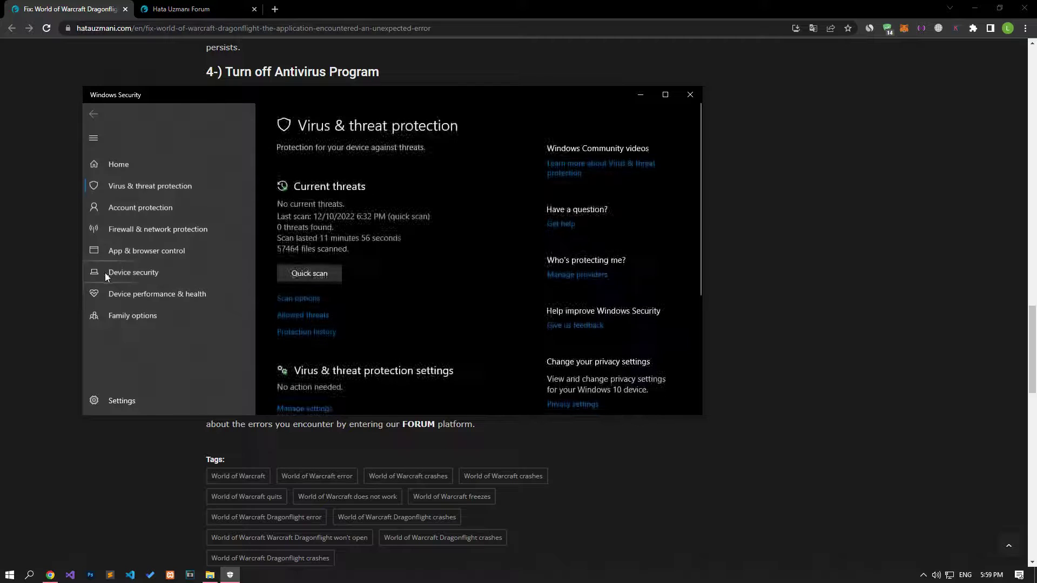
click(296, 409)
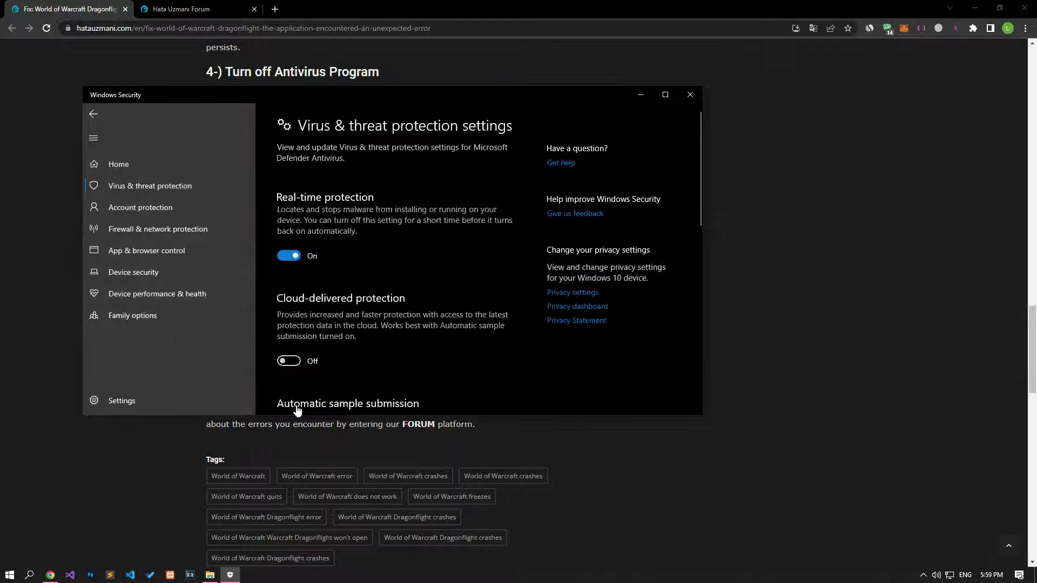
- Check the Controlled folder access setting under Ransomware protection and return to the Virus & threat protection settings
scroll(335, 334, down, 5)
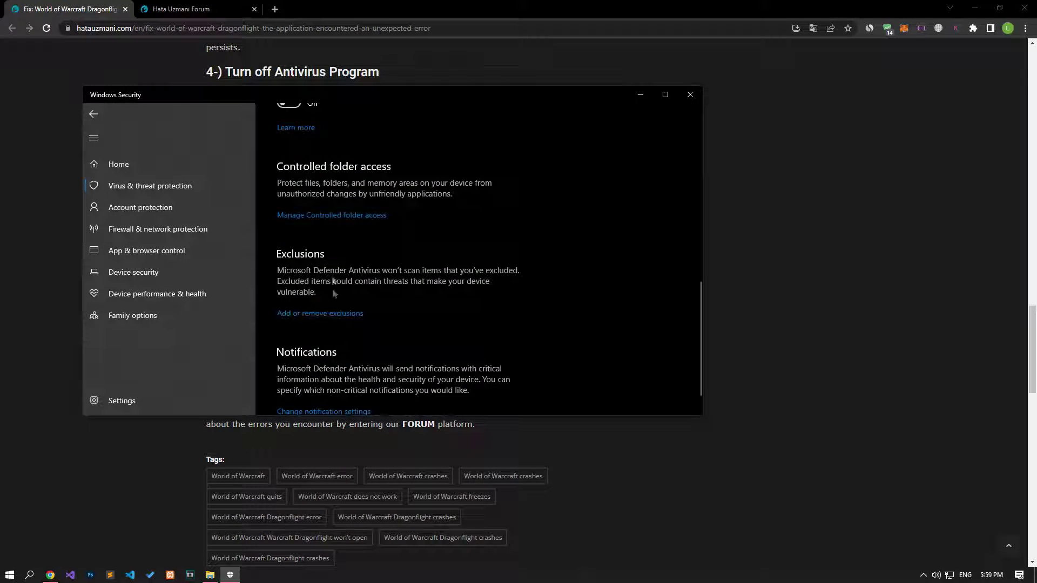
click(376, 218)
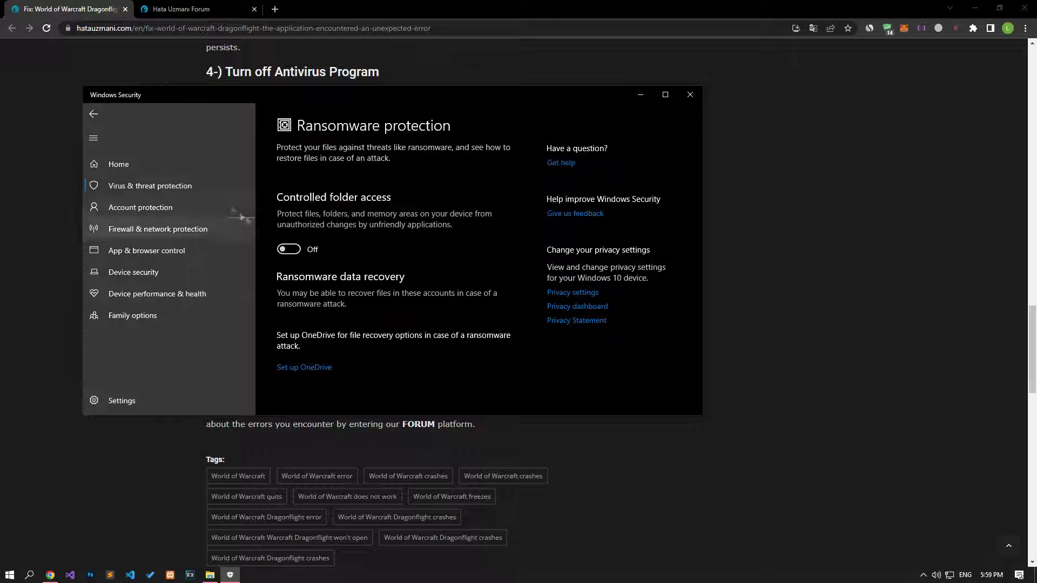
click(93, 119)
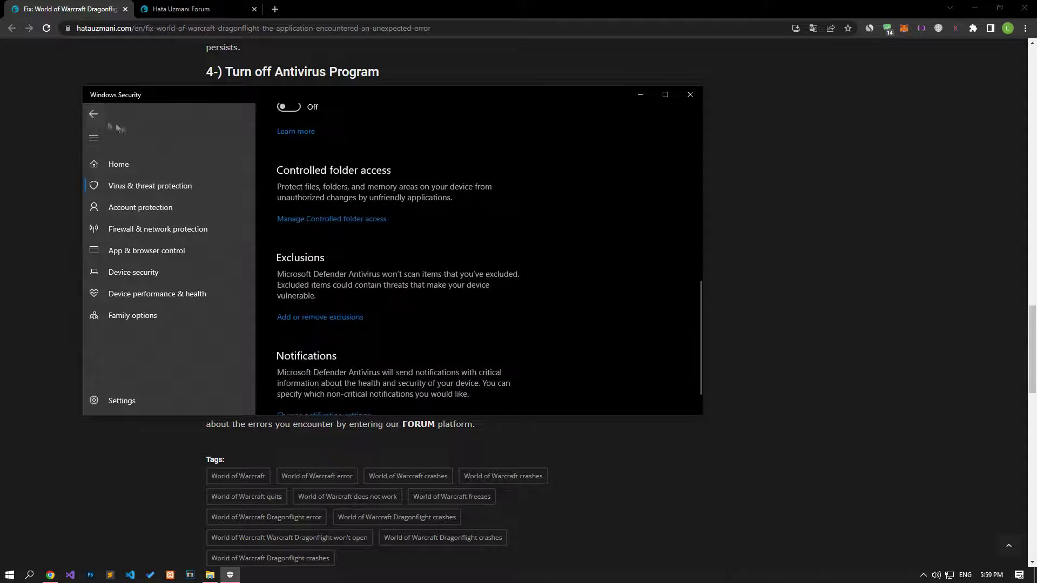
- Turn off Real-time protection in the Virus & threat protection settings
scroll(426, 274, up, 3)
scroll(426, 276, up, 5)
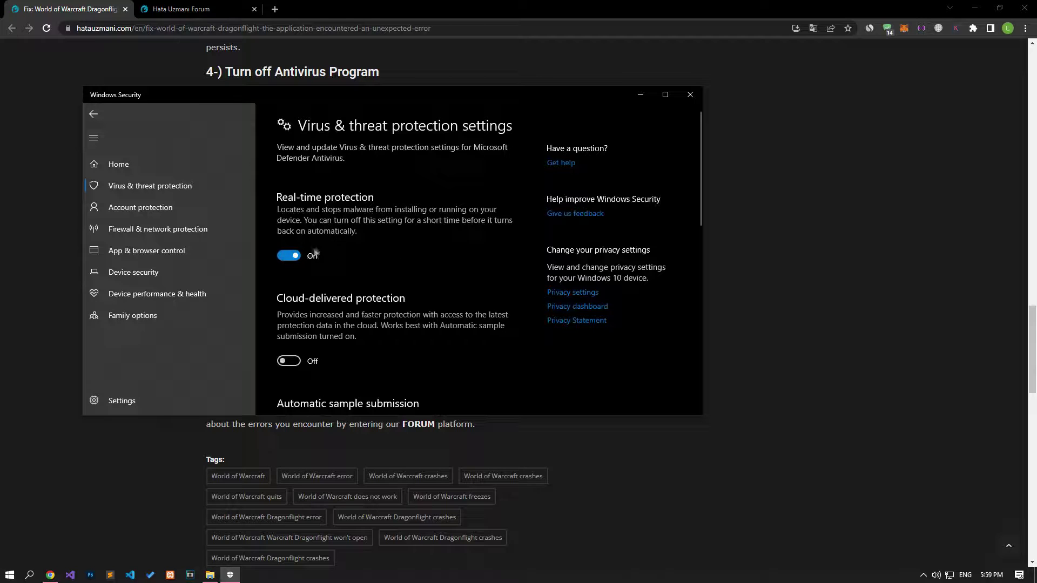
click(288, 256)
click(288, 256)
- Open the Microsoft Defender exclusions and start a folder exclusion, browsing to Local Disk (C:)
scroll(287, 260, down, 10)
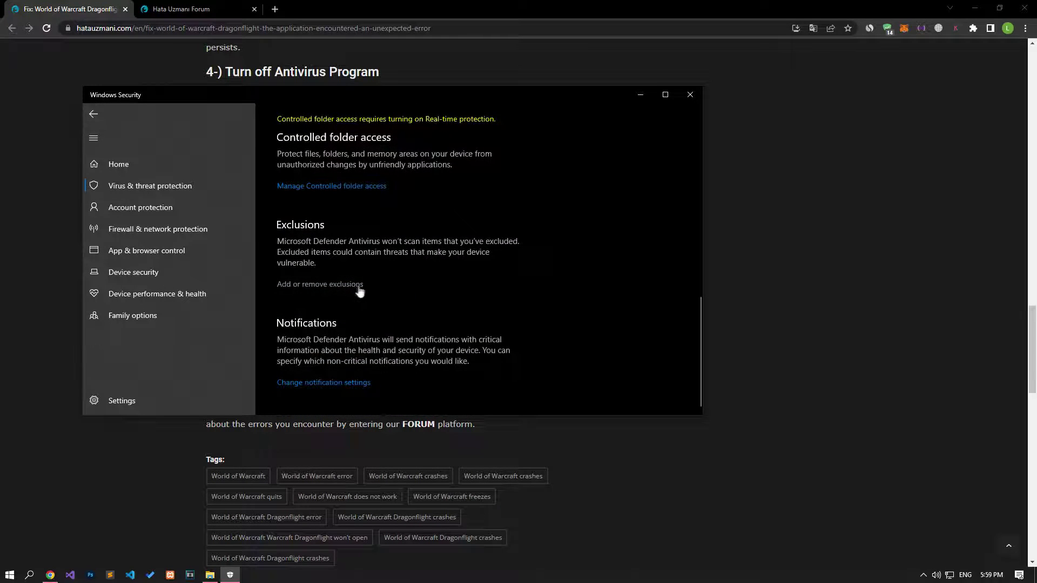
click(360, 286)
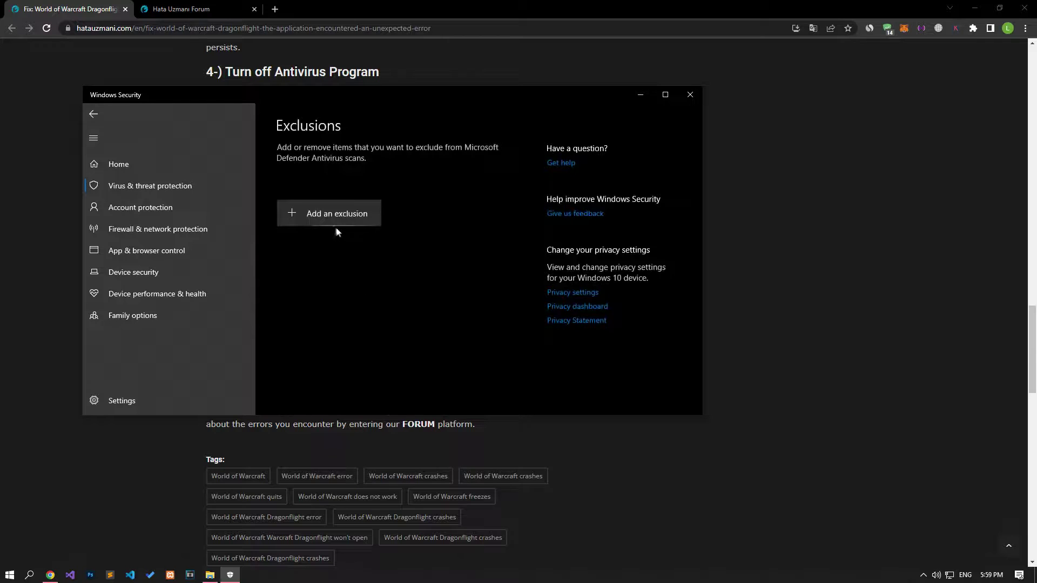
click(330, 224)
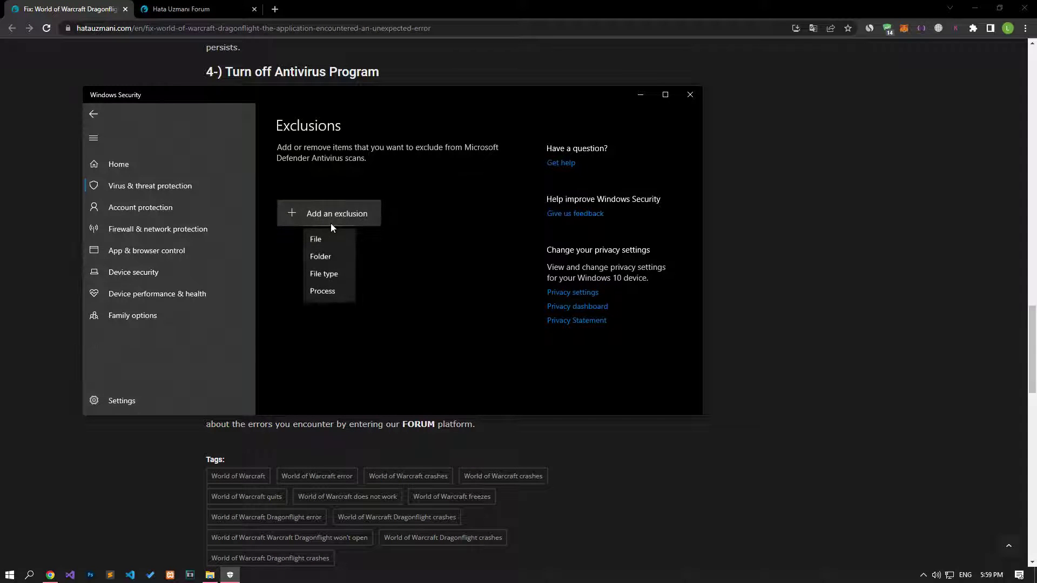
click(328, 261)
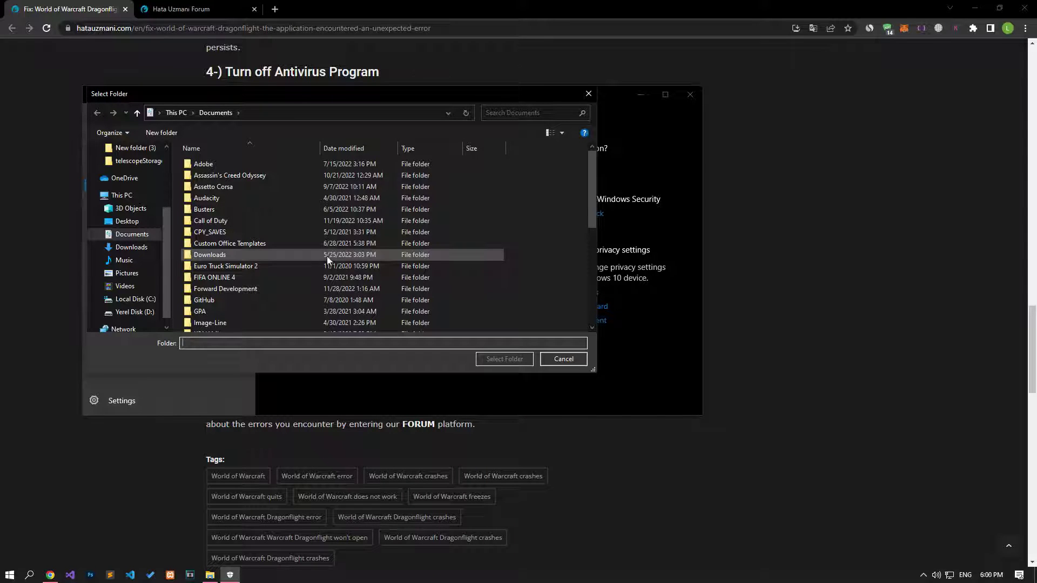
click(136, 300)
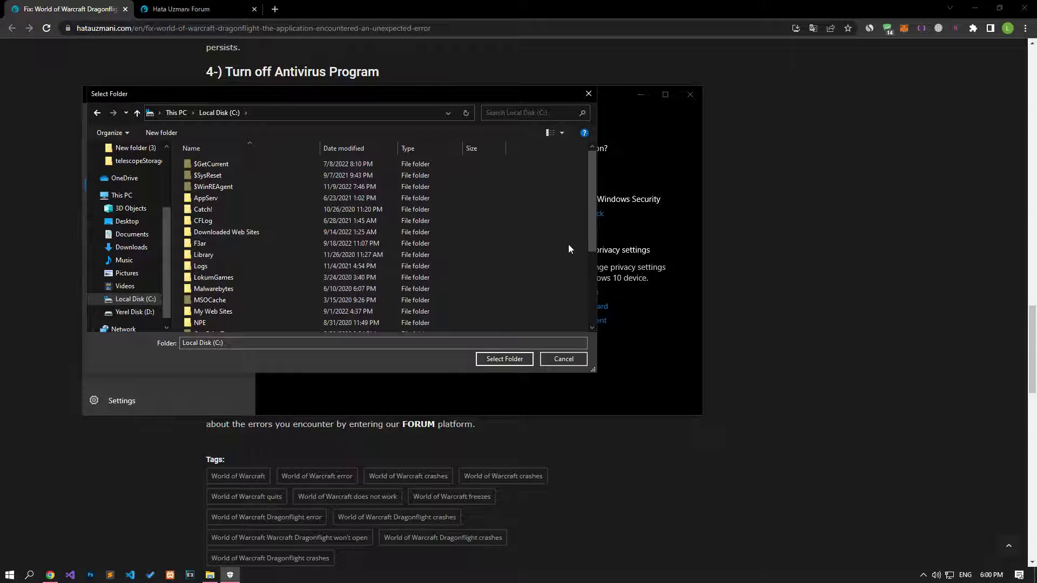
scroll(568, 249, down, 1)
scroll(568, 249, down, 2)
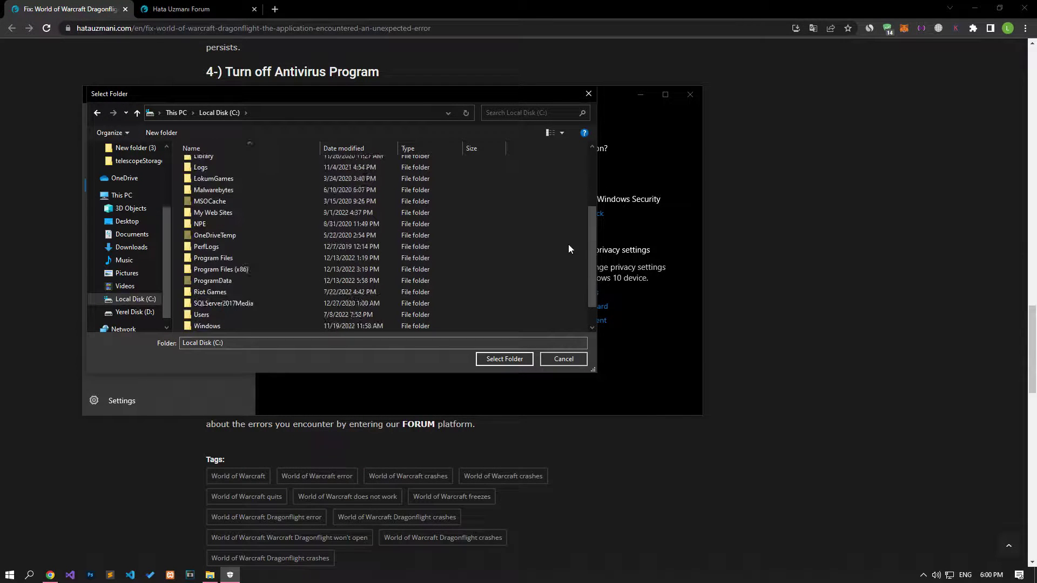
click(219, 259)
double_click(220, 259)
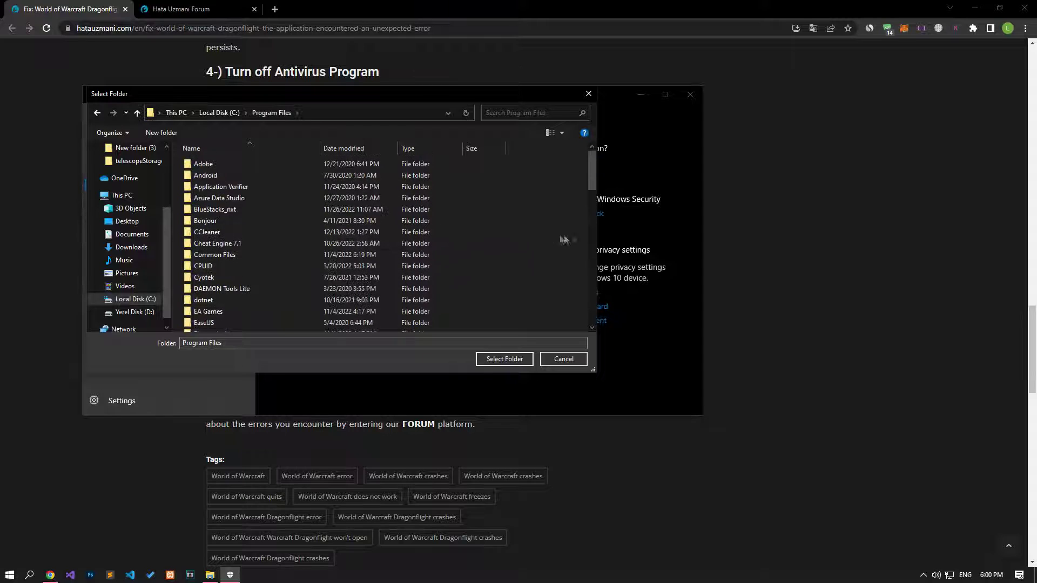
key(b)
key(b)
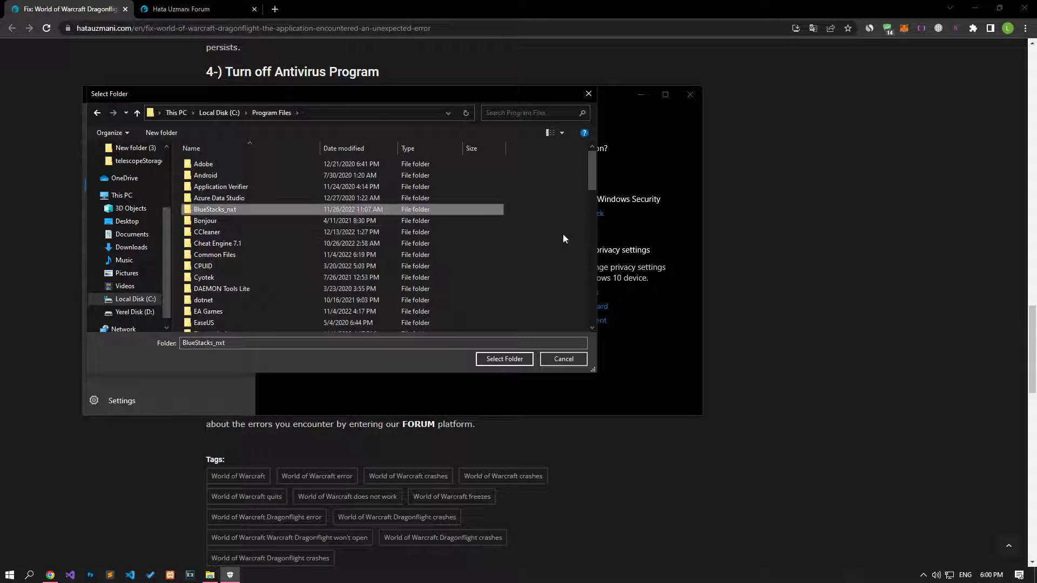
click(218, 112)
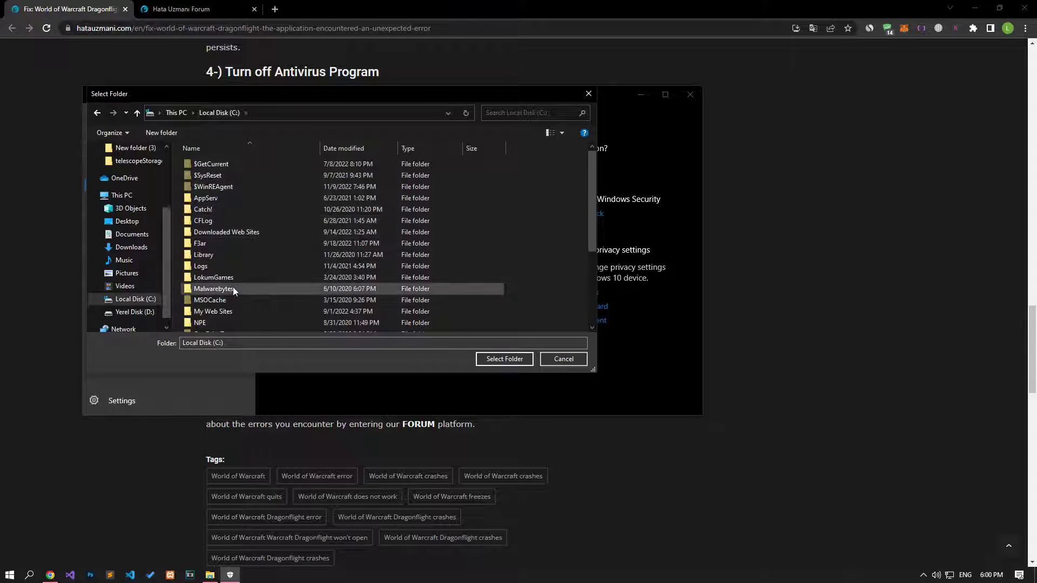
- Choose the Battle.net folder in Program Files (x86) as the Defender folder exclusion
scroll(231, 291, down, 2)
click(216, 308)
double_click(216, 307)
key(b)
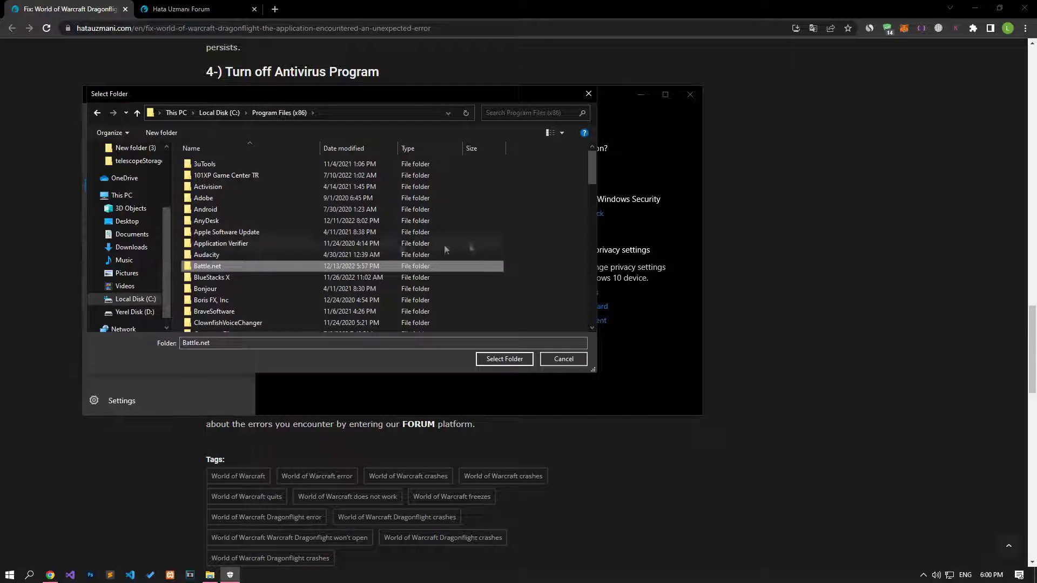
click(507, 359)
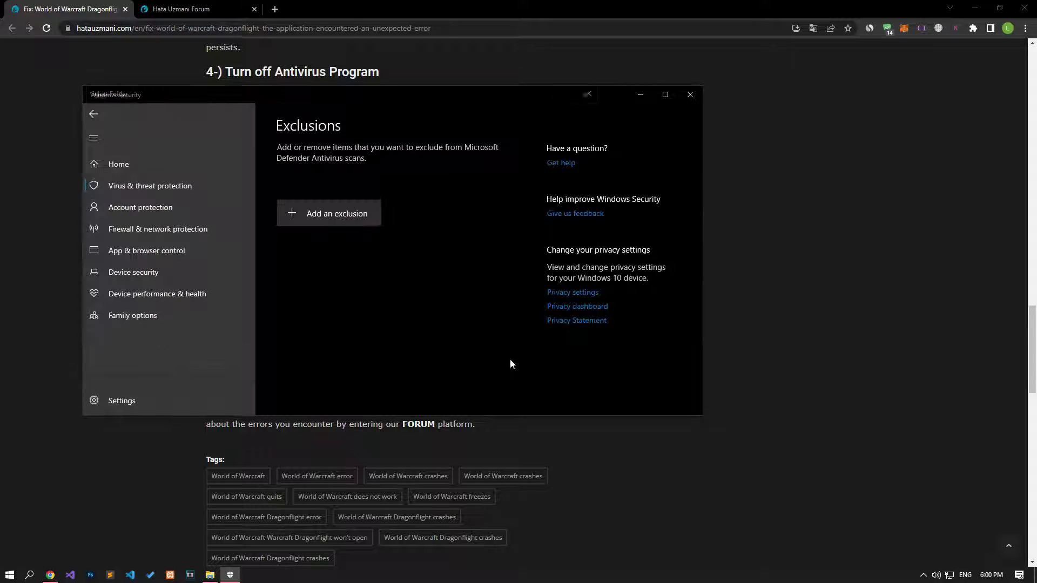
- Add a folder exclusion for the Battle.net folder found under %localappdata%
click(347, 219)
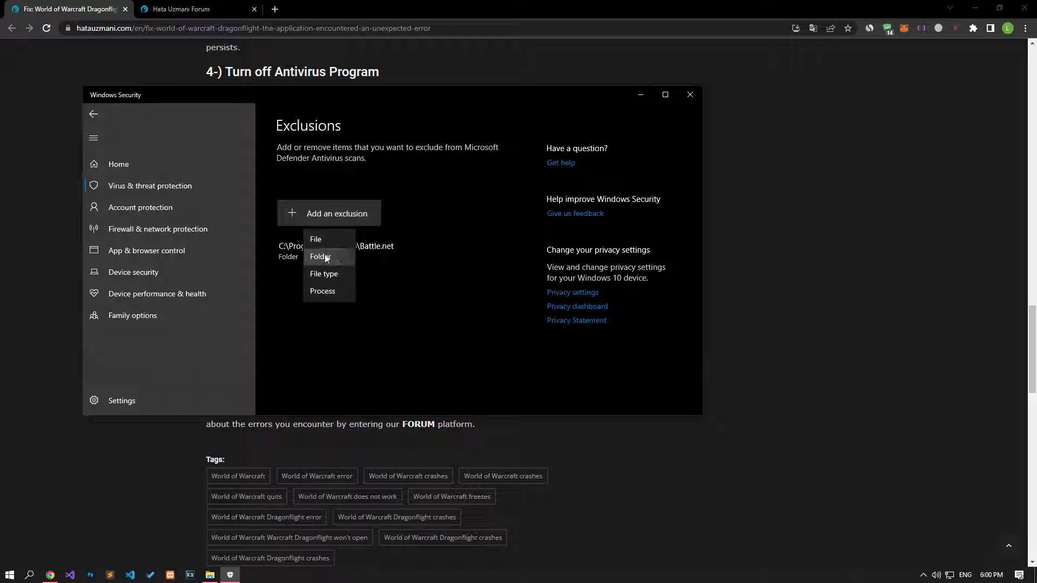
click(336, 258)
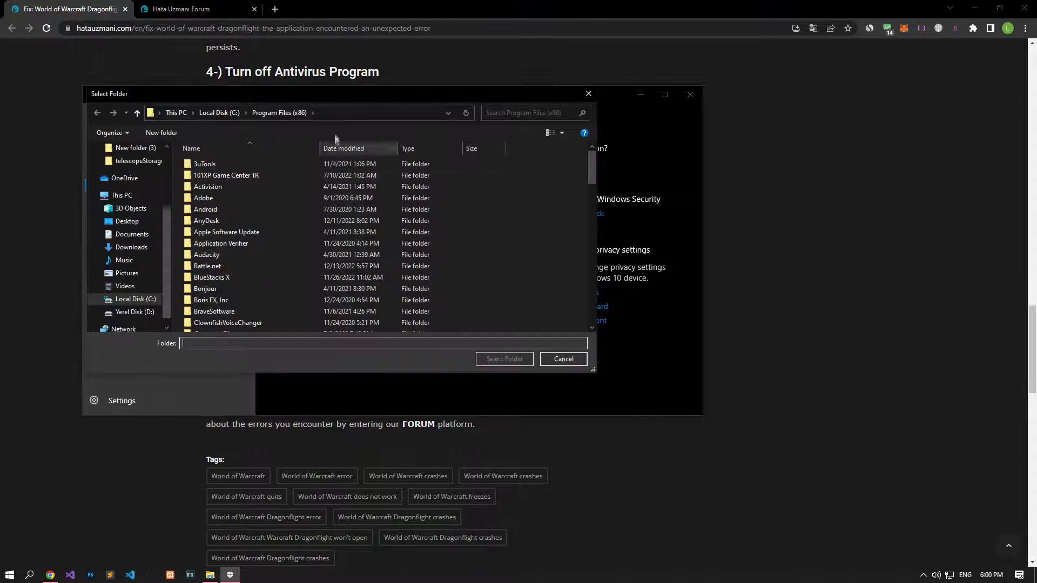
click(341, 116)
text(%loc)
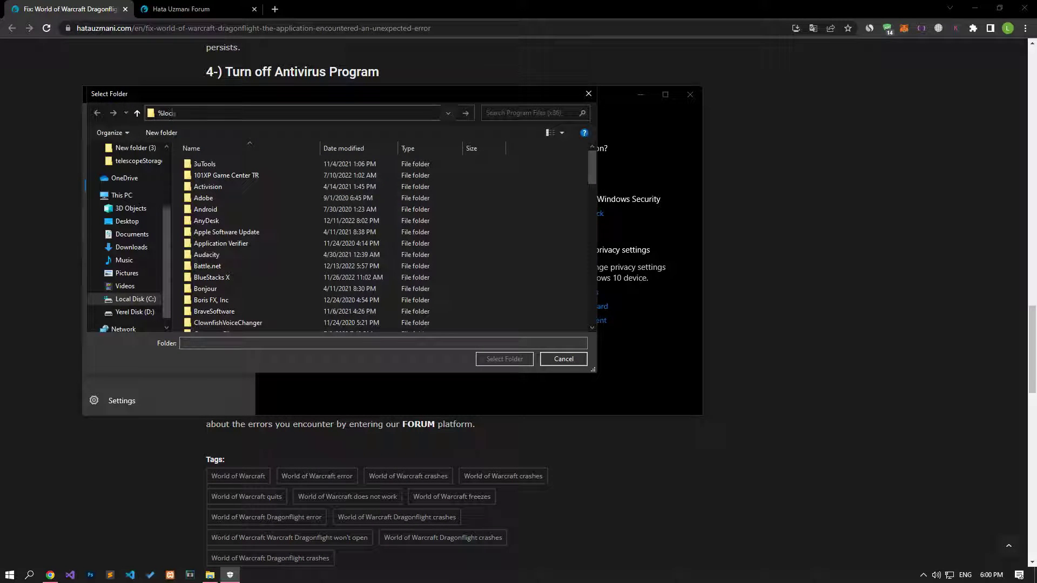
text(alappdata%)
key(Return)
key(b)
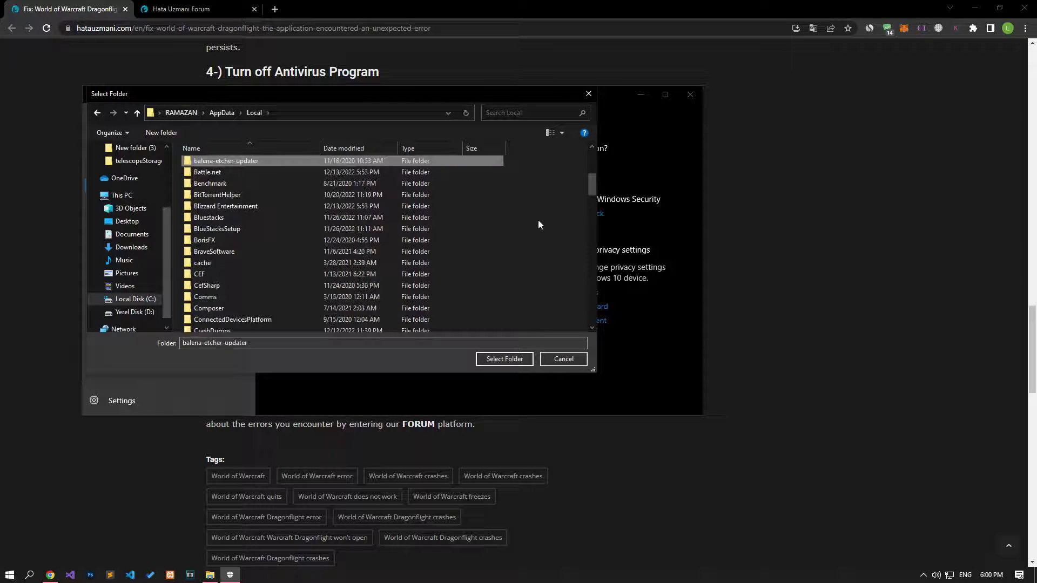
click(208, 174)
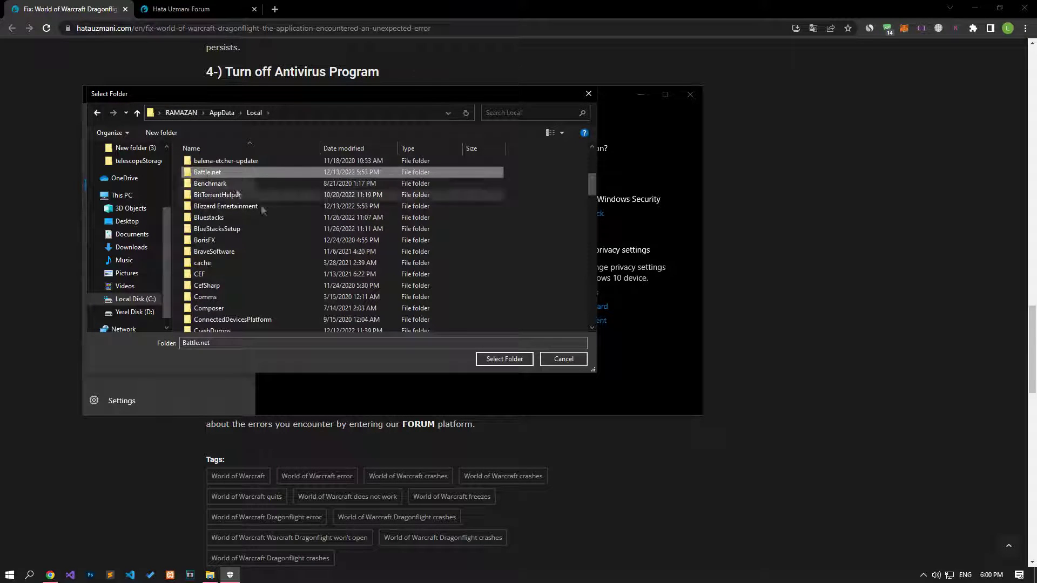
click(497, 359)
- Add a folder exclusion for the Blizzard Entertainment folder found under %localappdata%
click(359, 221)
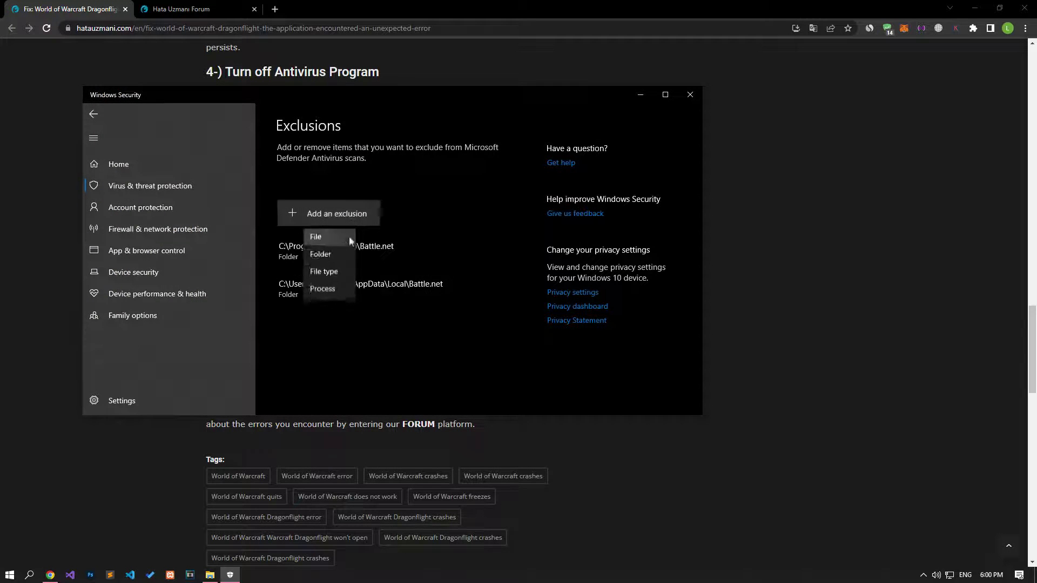
click(340, 251)
click(275, 113)
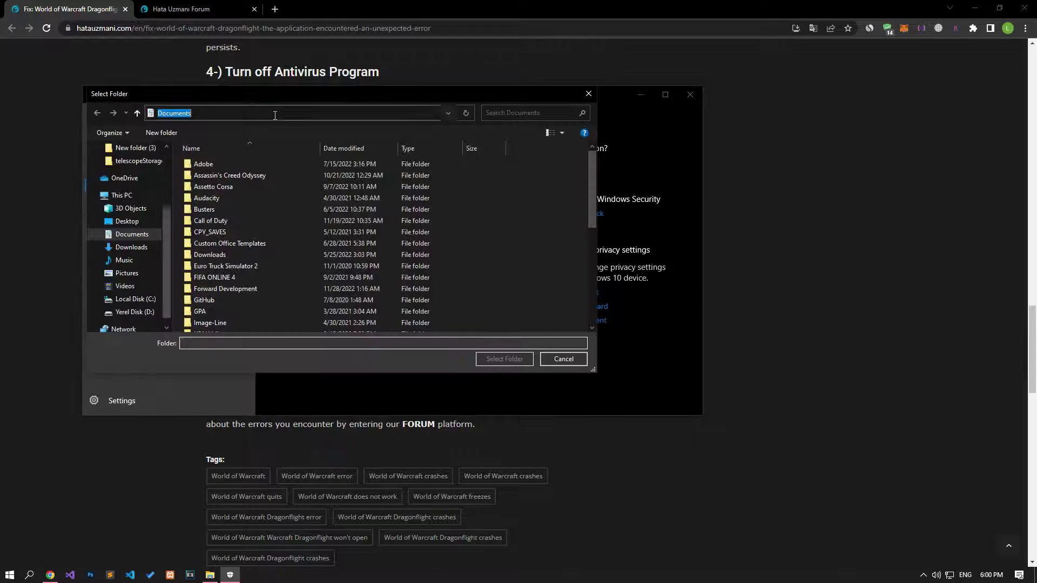
text(%localappdata%)
key(Return)
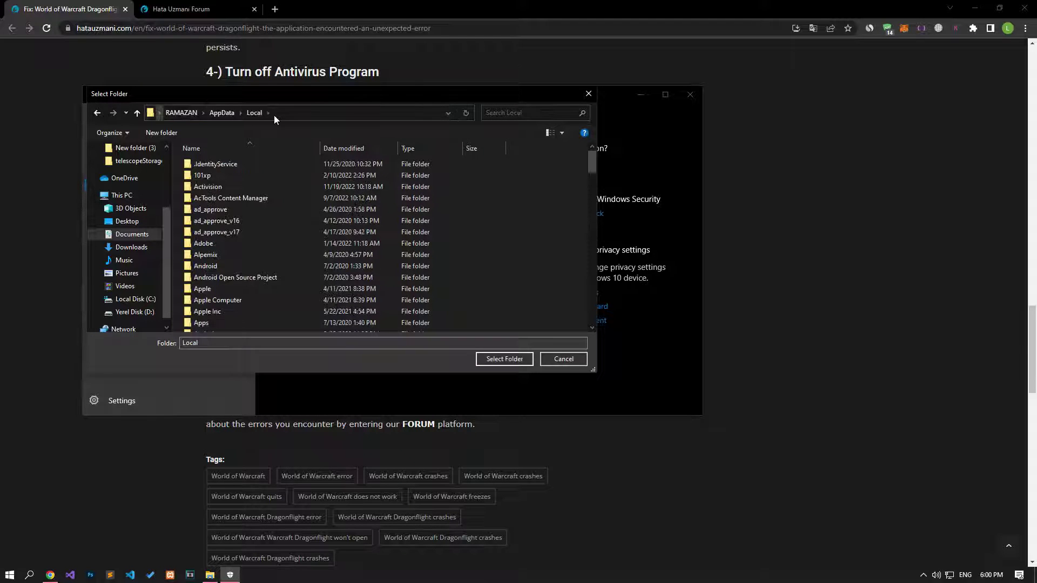
key(b)
click(246, 206)
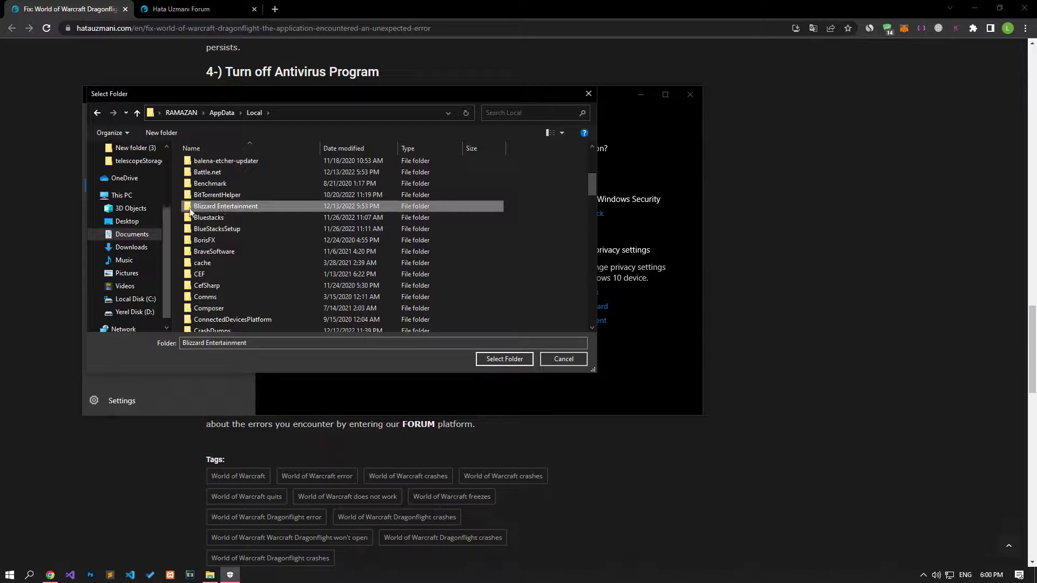
click(504, 359)
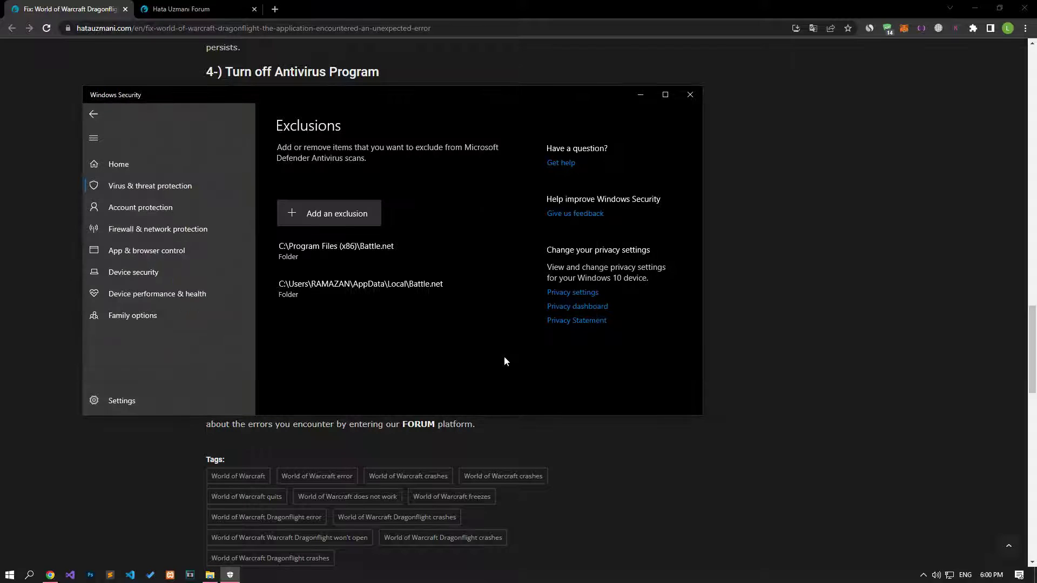
- Add a folder exclusion for the Battle.net folder found under %appdata%
click(353, 221)
click(330, 257)
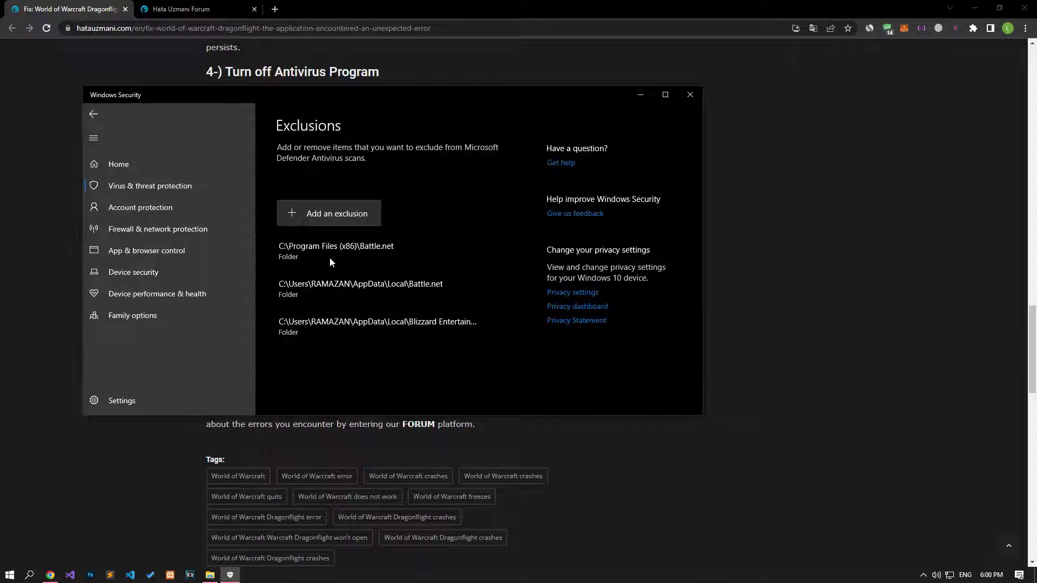
click(305, 112)
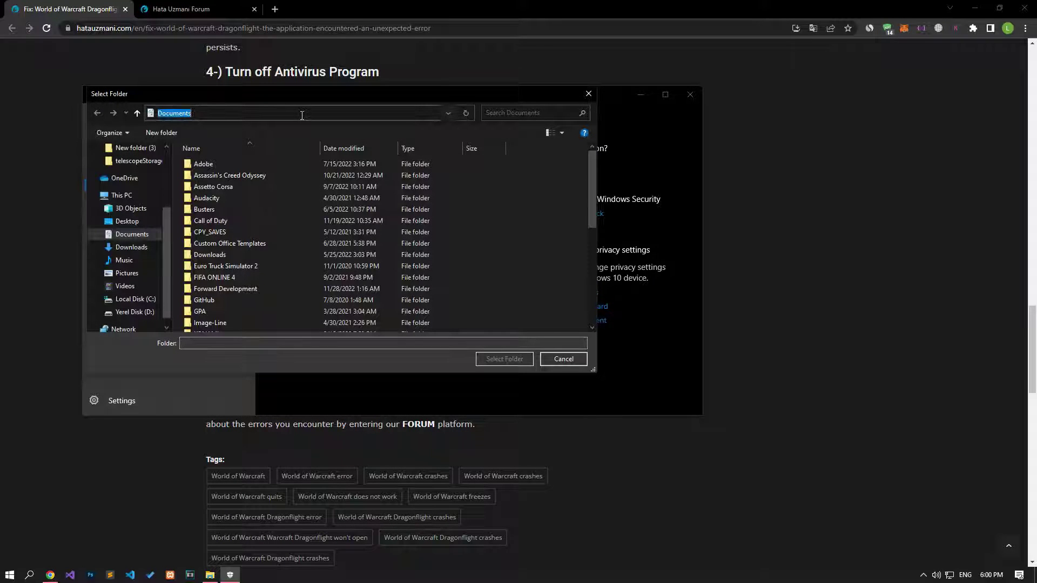
text(%appdata%)
key(Return)
key(b)
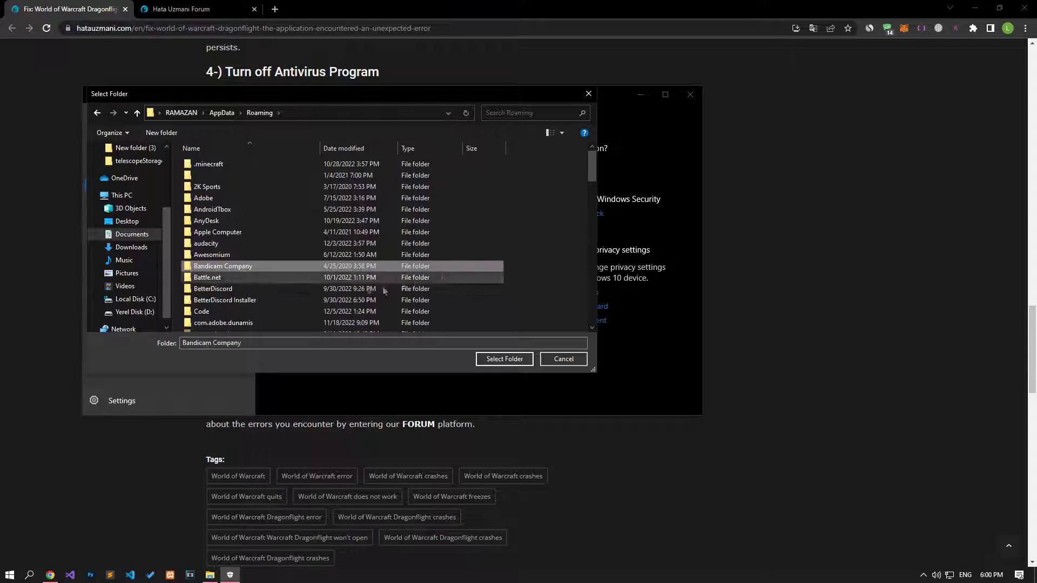
click(215, 278)
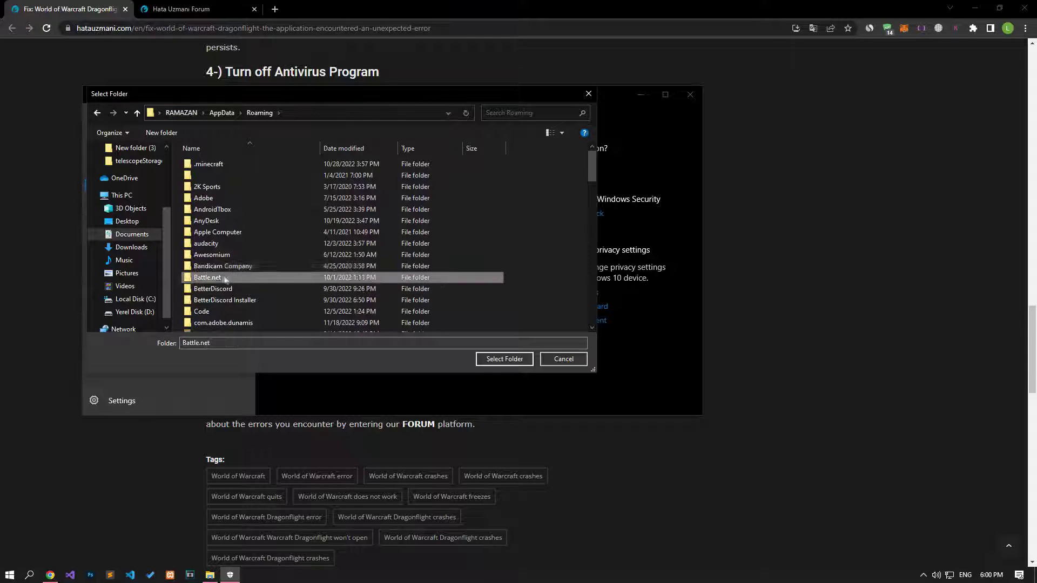
click(504, 359)
- Close Windows Security and switch to the Hata Uzmanı Forum page in the browser
click(367, 217)
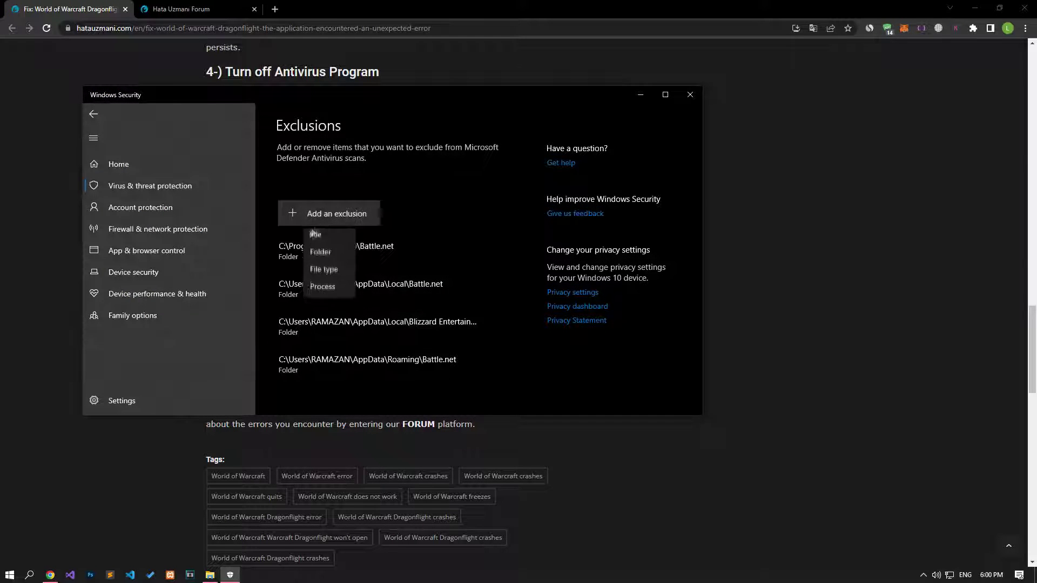
click(470, 192)
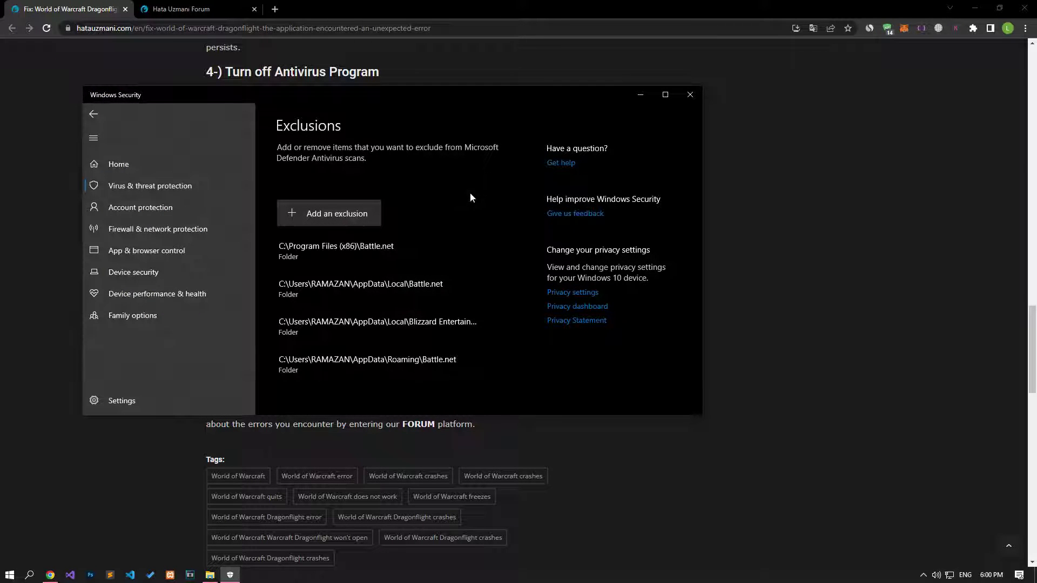
click(692, 101)
click(210, 575)
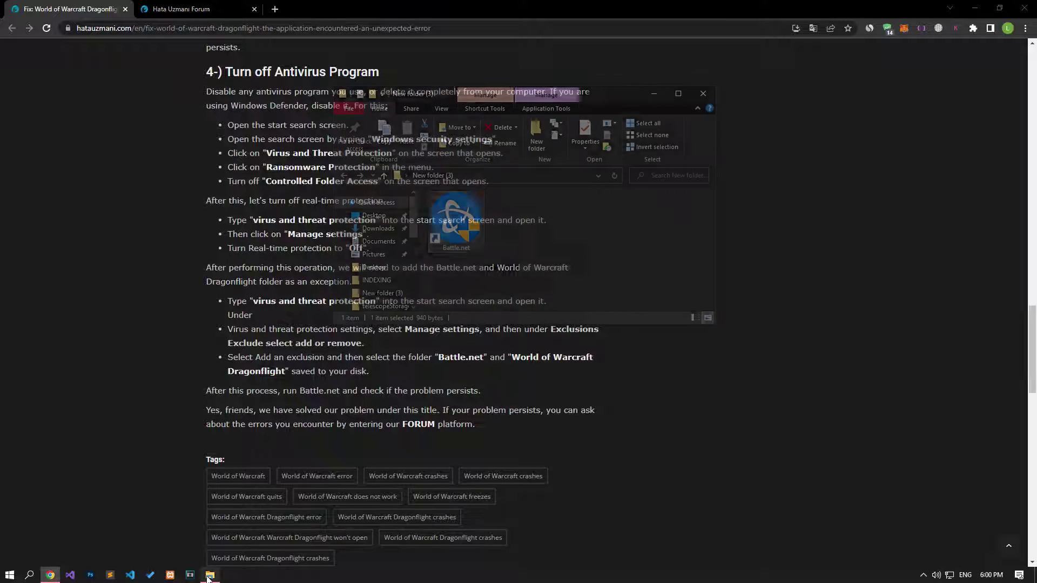
click(206, 9)
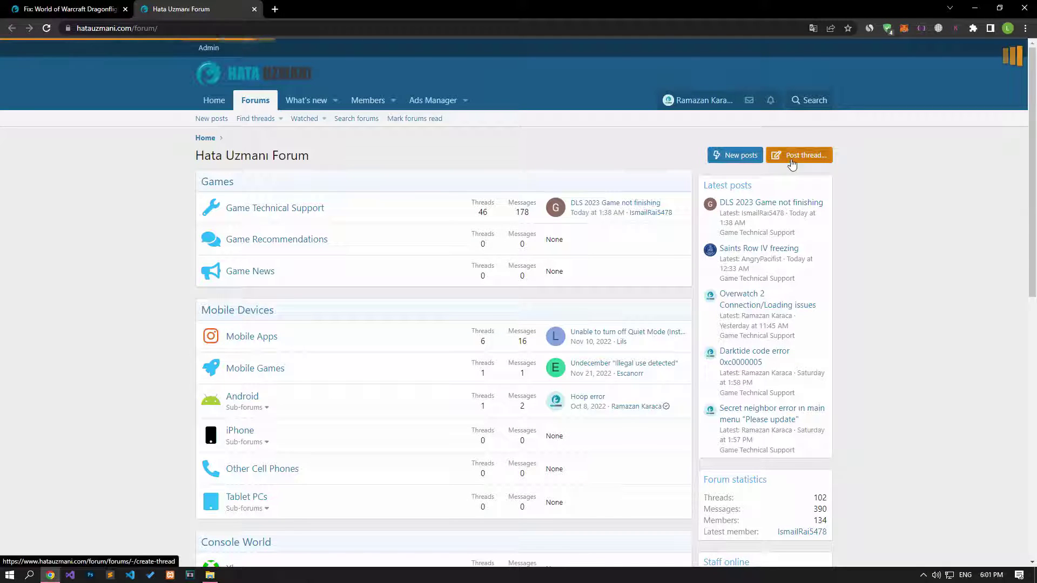